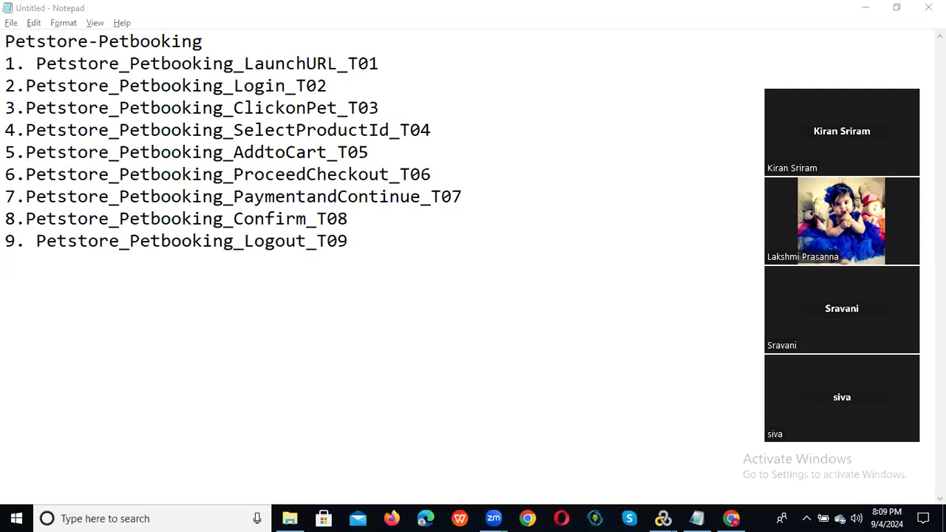
Clear the open windows, including the Petstore_PetBooking_02092024 script, from the desktop and launch LoadRunner Controller.
left_click(697, 518)
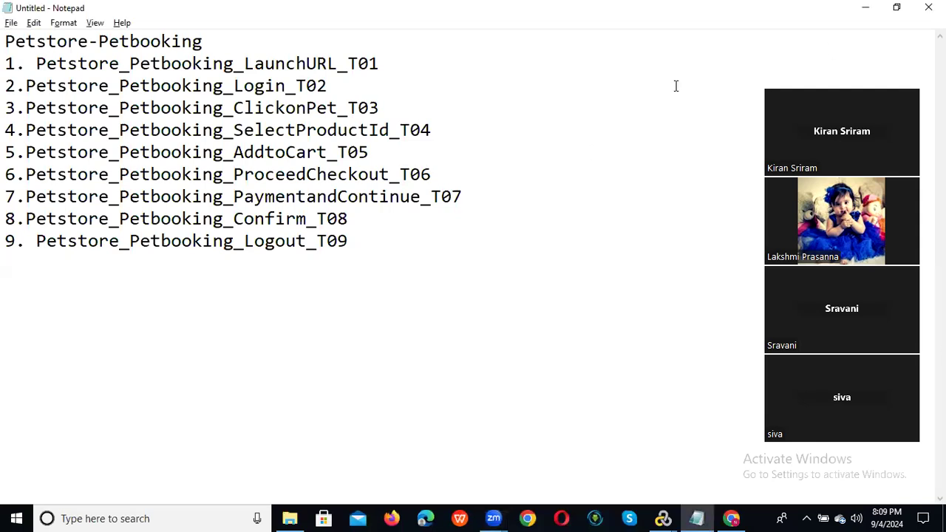
left_click(865, 7)
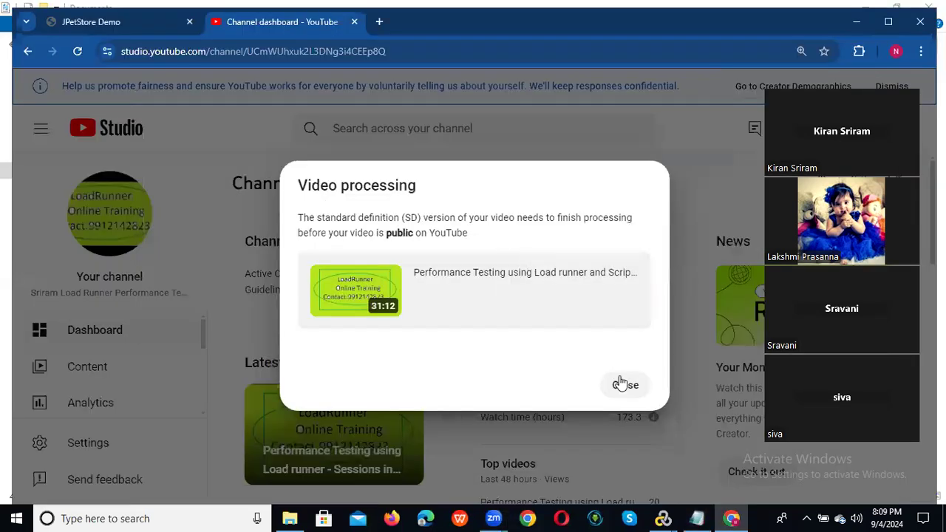
left_click(852, 28)
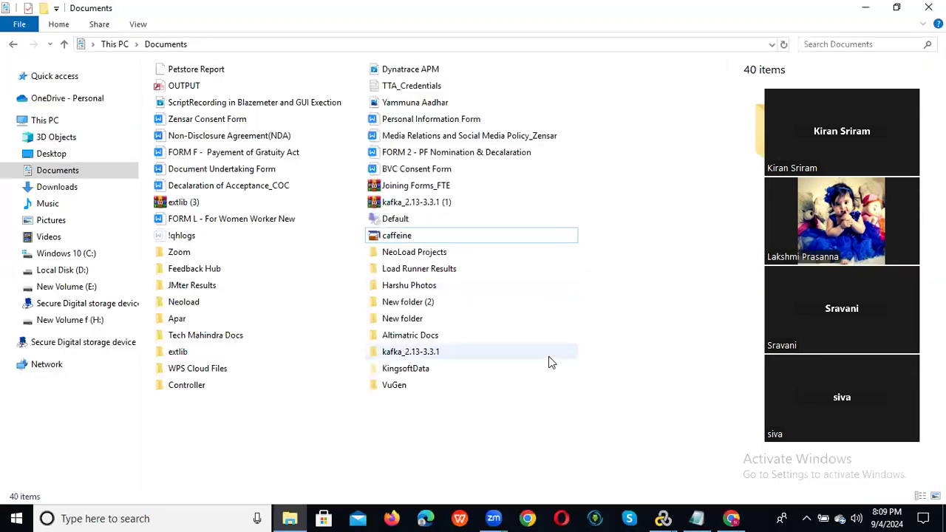
left_click(864, 8)
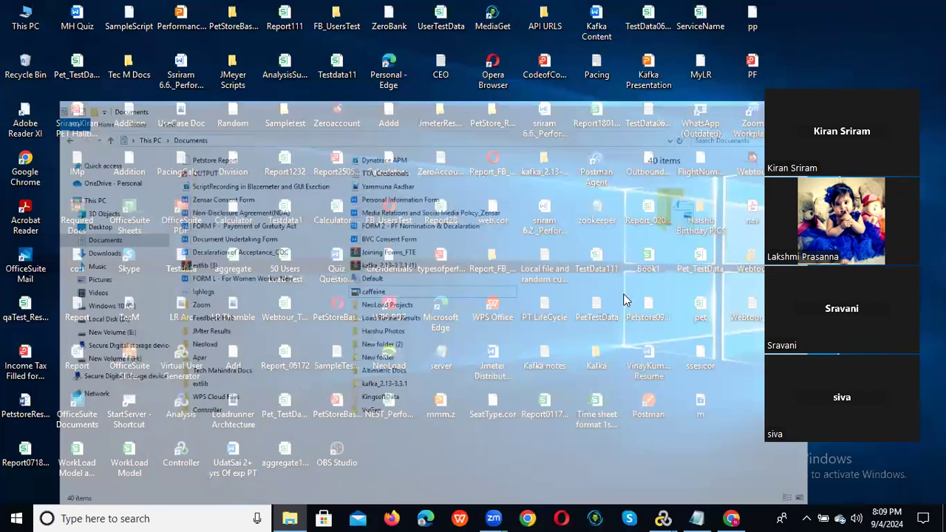
mouse_move(663, 517)
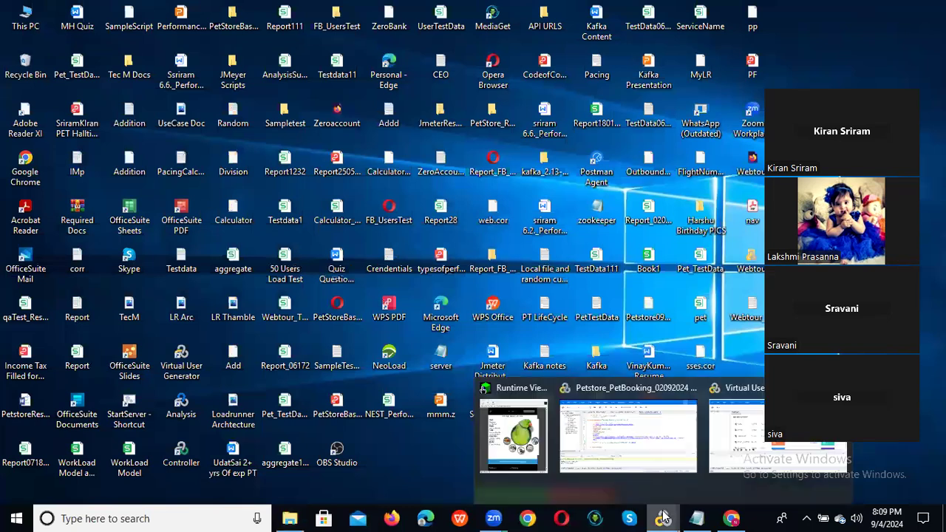
left_click(655, 453)
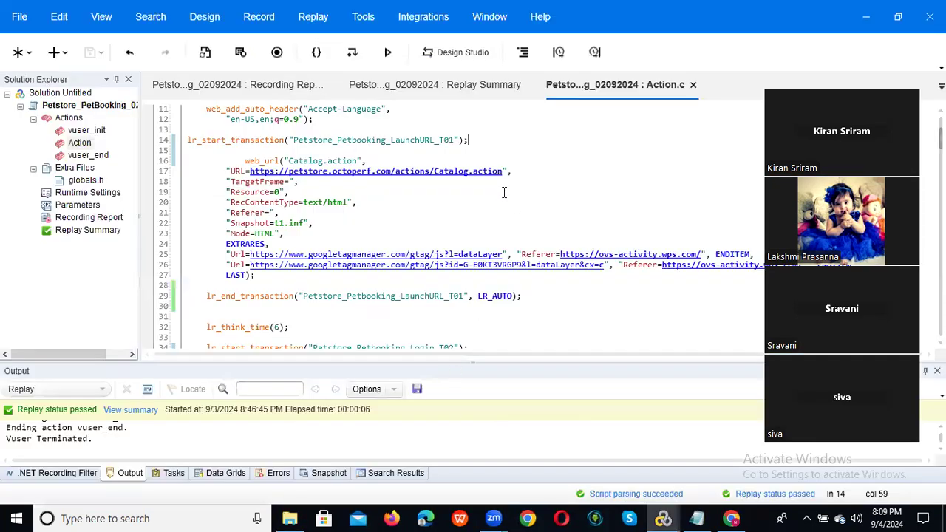
left_click(866, 16)
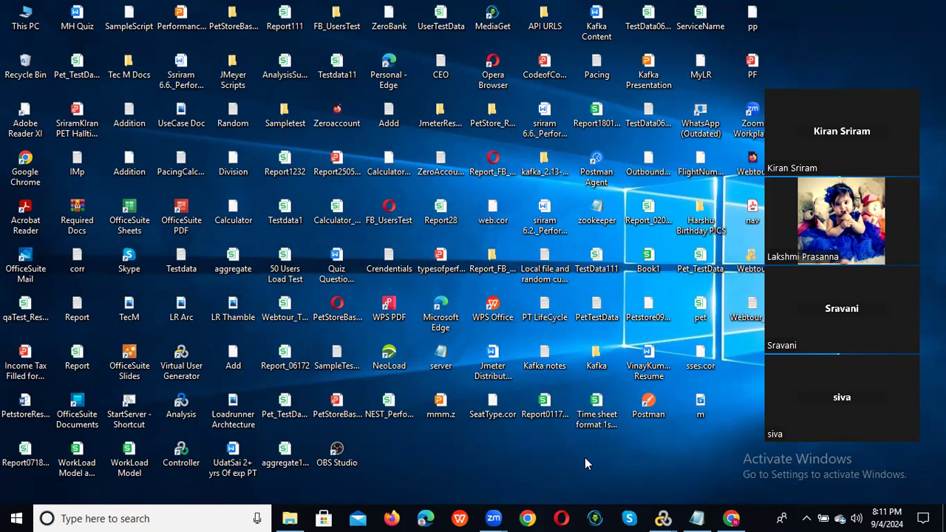
double_click(181, 452)
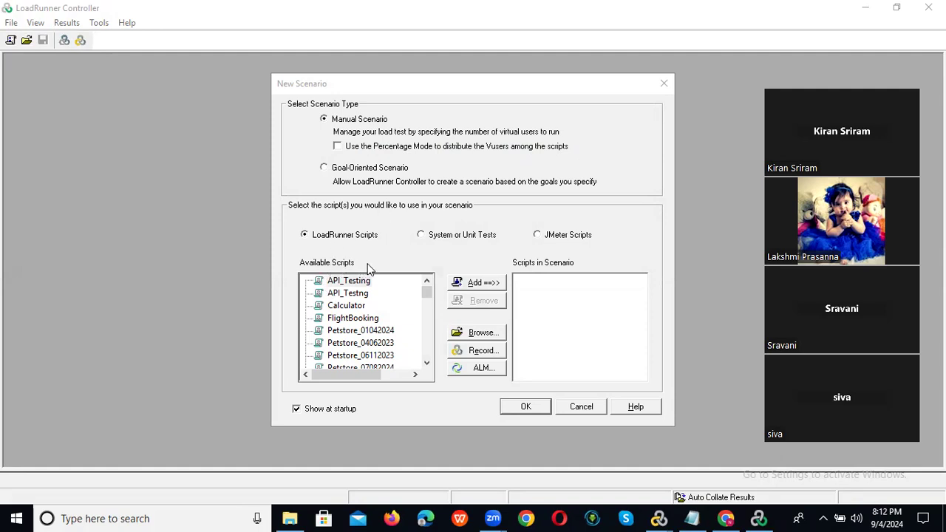
Find and select the Petstore_PetBooking_02092024 script among the available LoadRunner scripts for the new scenario.
left_click(429, 296)
left_click(428, 340)
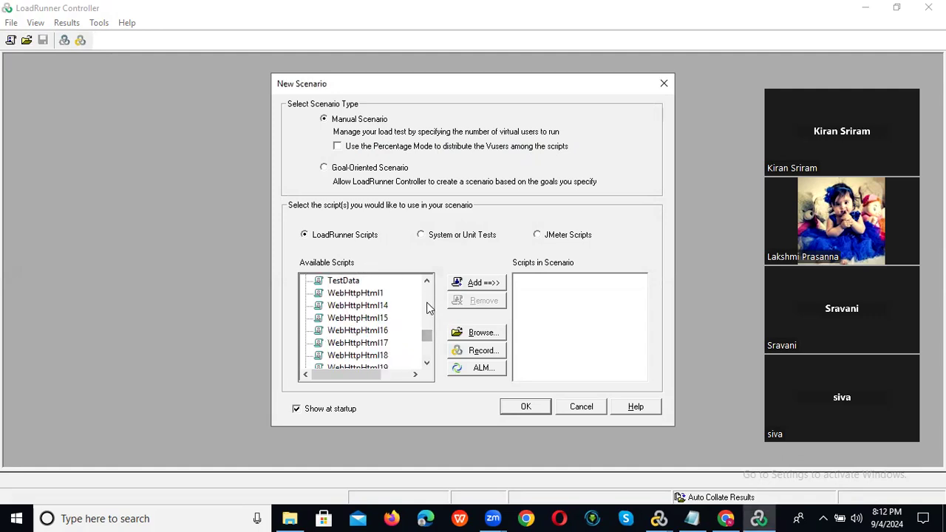
mouse_move(427, 340)
left_mouse_down()
mouse_move(426, 359)
mouse_move(430, 294)
mouse_move(429, 351)
mouse_move(429, 328)
left_mouse_up()
left_click_drag(360, 374, 376, 370)
left_click(393, 345)
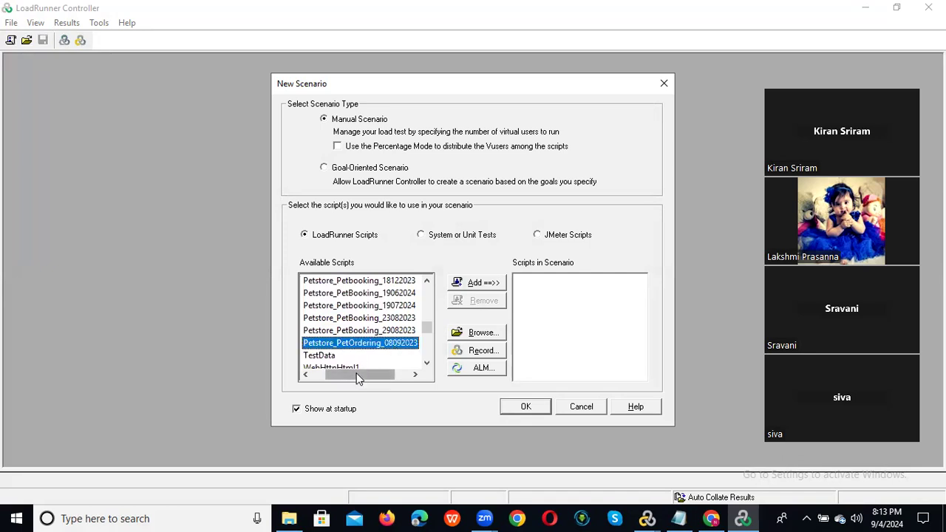
mouse_move(357, 378)
left_mouse_down()
mouse_move(344, 382)
mouse_move(356, 380)
left_mouse_up()
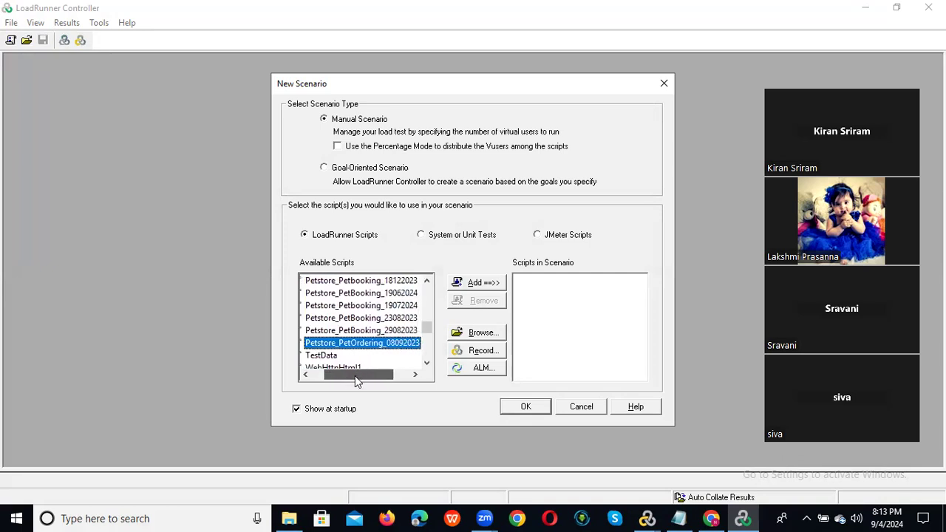
left_click(427, 283)
left_click(427, 282)
left_click(427, 283)
left_click(427, 282)
left_click(427, 283)
left_click(427, 282)
left_click(426, 283)
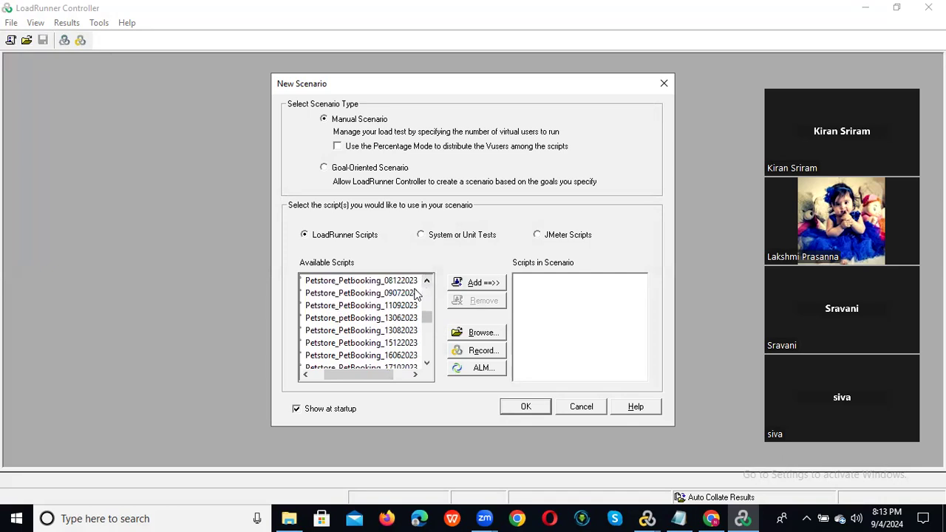
left_click(426, 282)
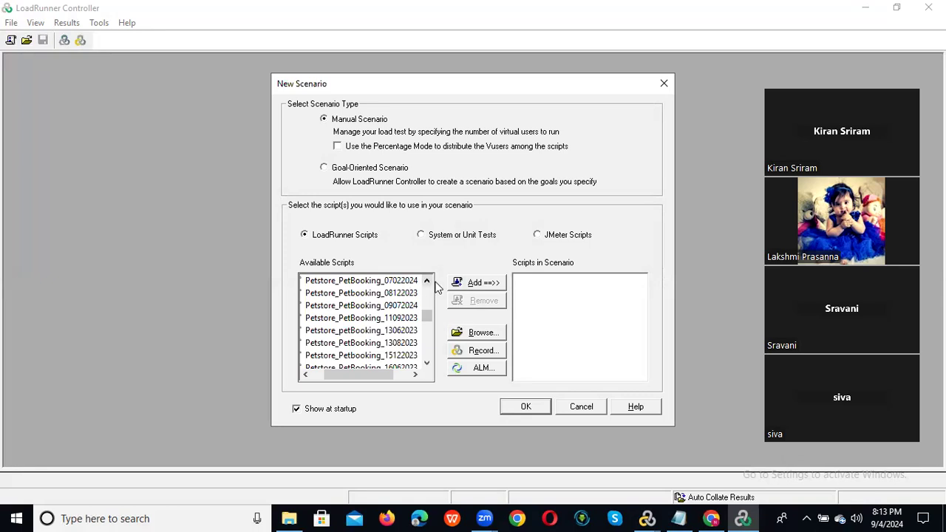
left_click(426, 283)
left_click(427, 282)
left_click(426, 282)
left_click(426, 283)
left_click(426, 283)
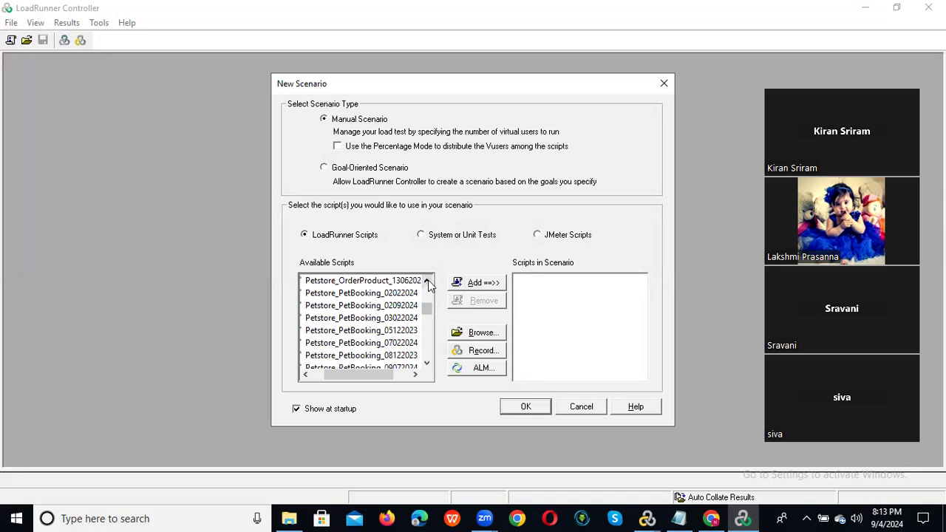
left_click(402, 308)
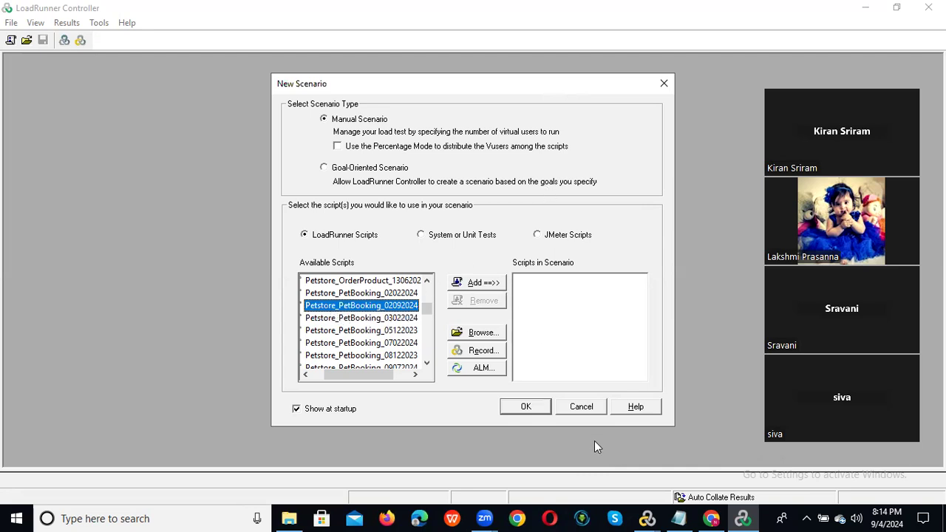
Switch to Virtual User Generator, examine the open script's full name in the solution tree, and return to LoadRunner Controller.
left_click(648, 518)
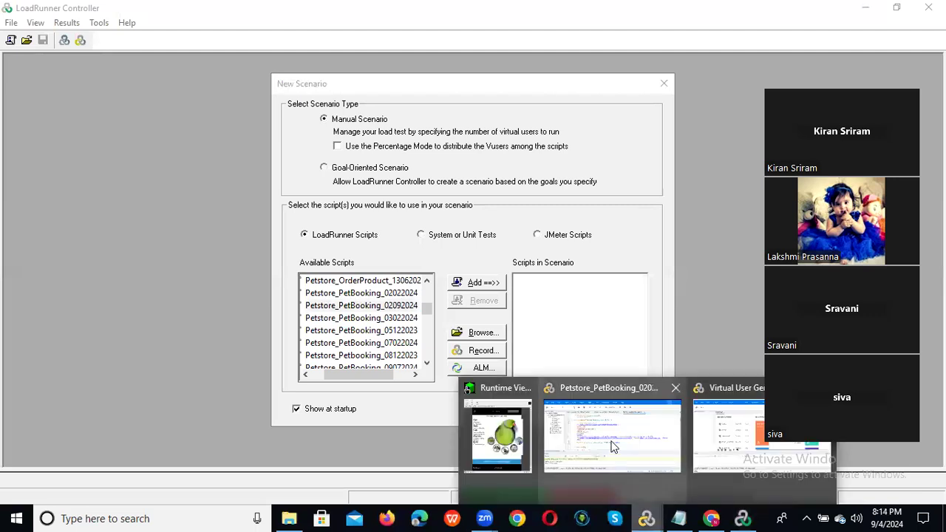
left_click(609, 429)
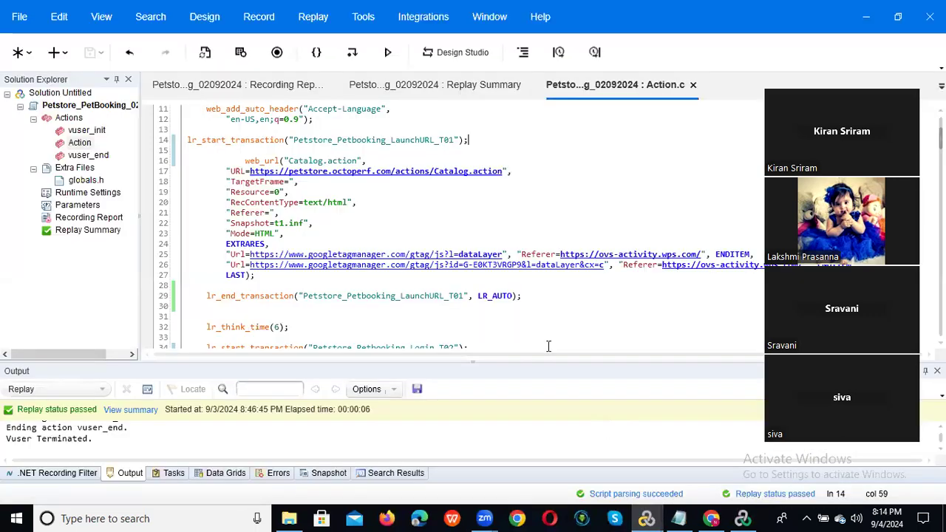
left_click(115, 357)
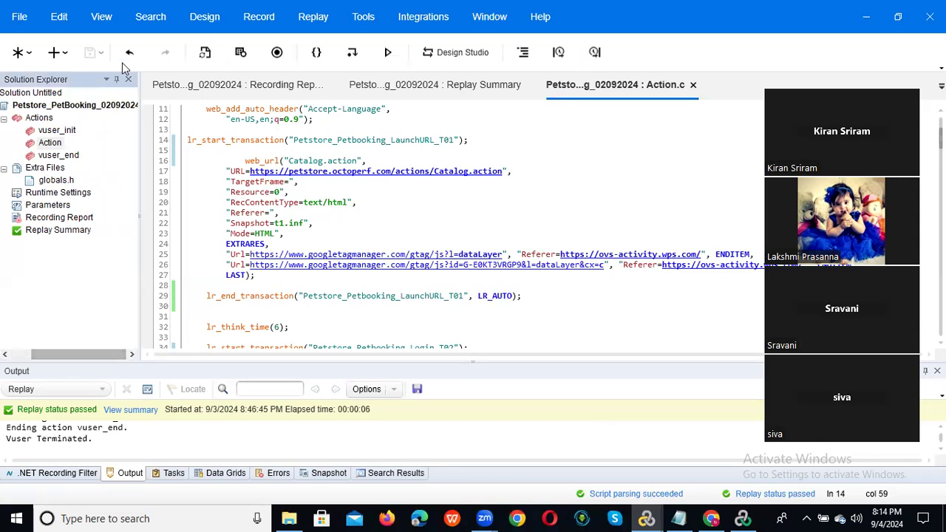
left_click(866, 16)
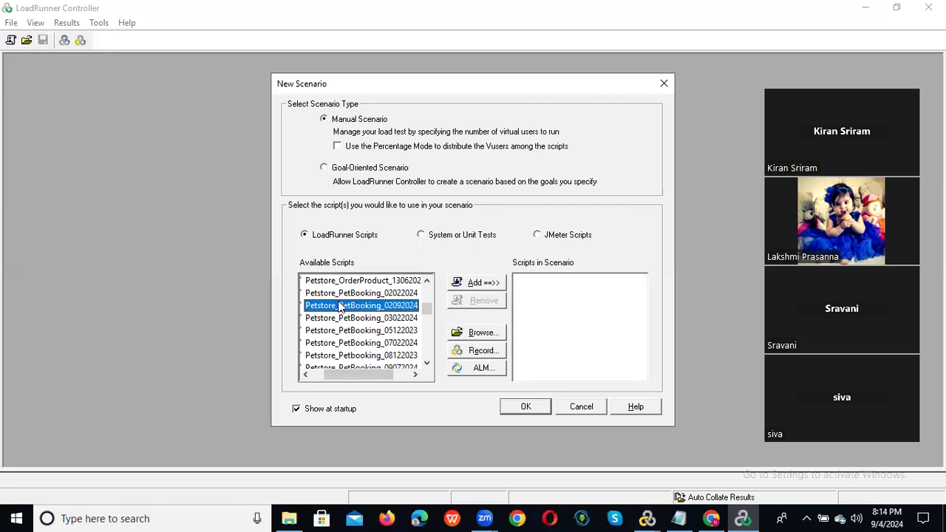
Create the manual scenario with the Petstore_PetBooking_02092024 script and allow the meeting participant's local recording request.
left_click(470, 287)
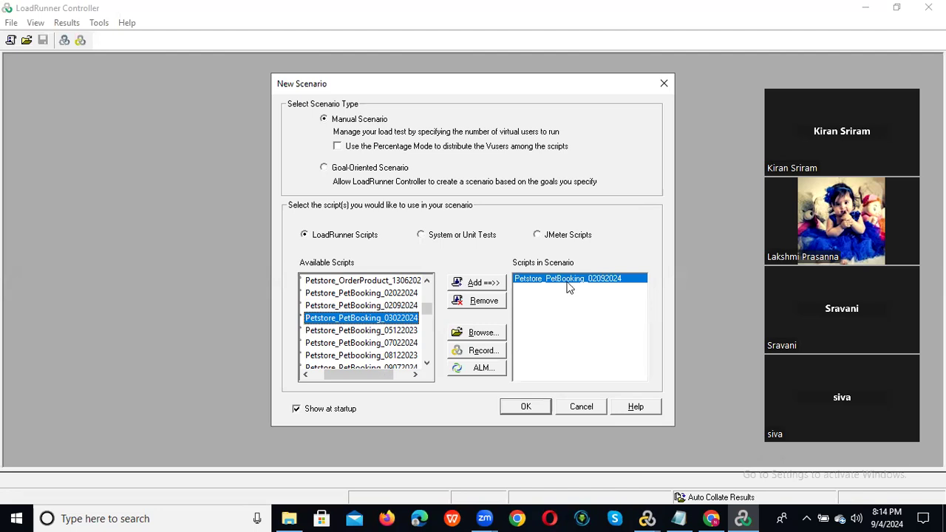
left_click(525, 407)
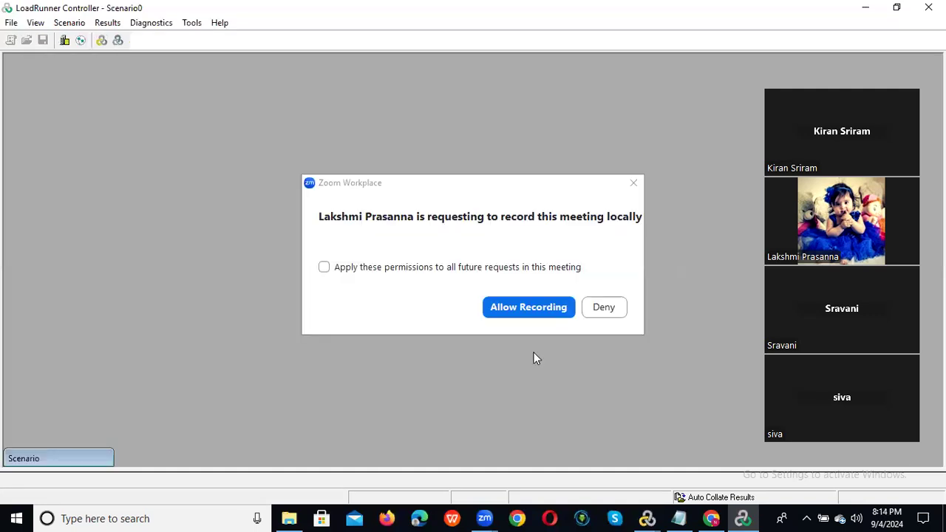
left_click(545, 318)
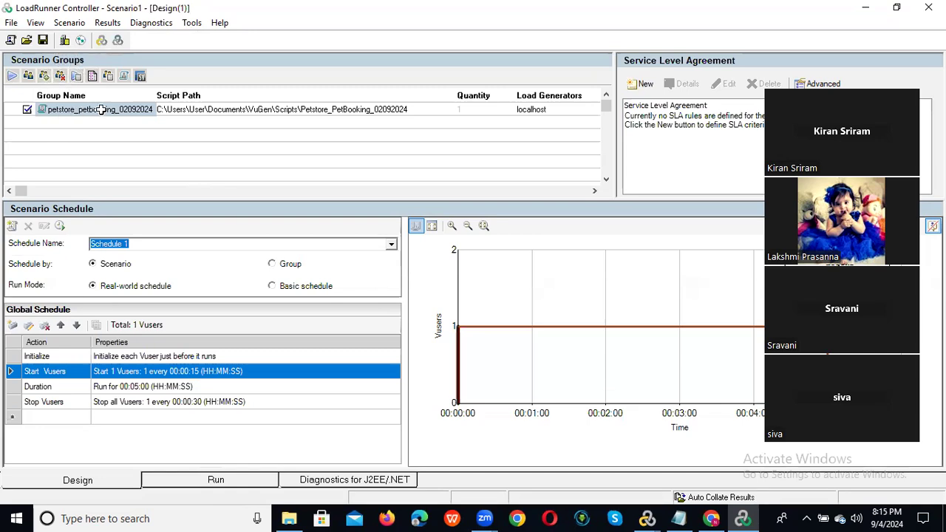
Examine the scenario group's script path, Vuser quantity and load generator.
left_click(230, 108)
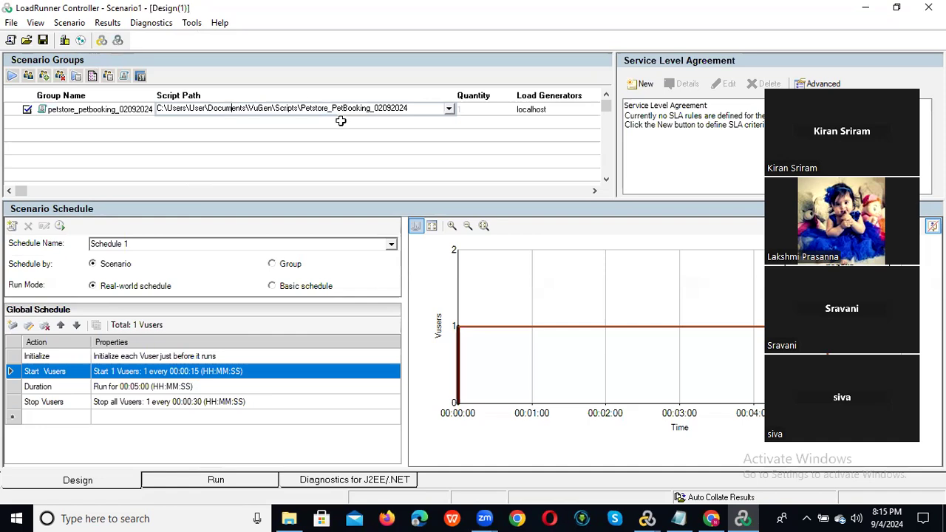
left_click(476, 108)
left_click(467, 140)
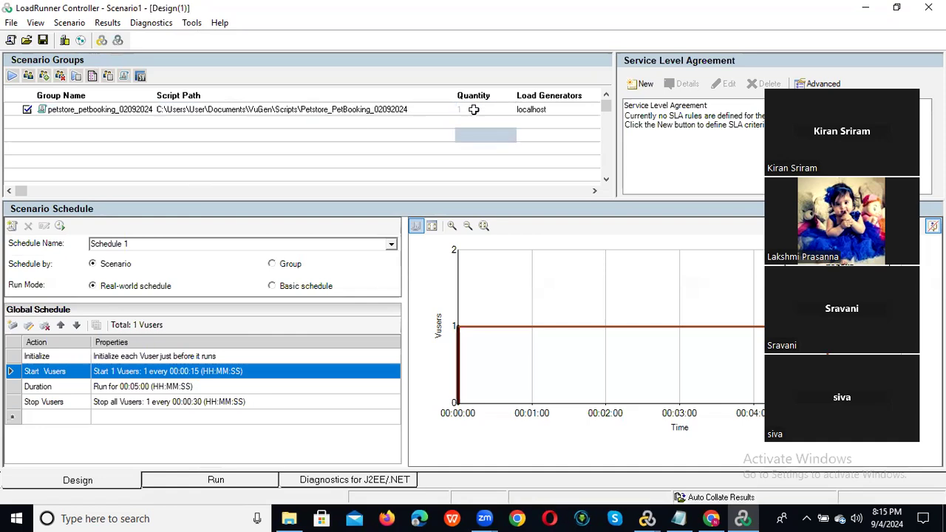
left_click(555, 109)
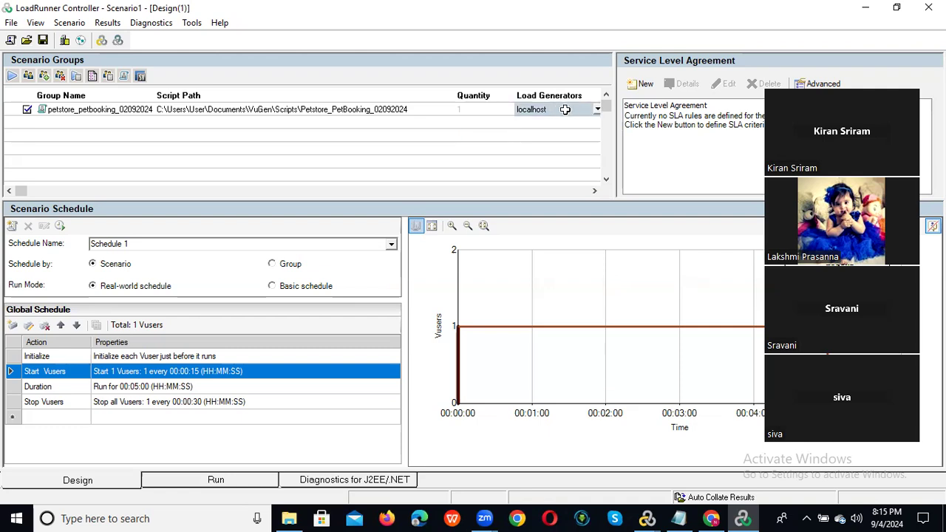
left_click(593, 109)
Set the Start Vusers action to start 10 Vusers, 2 every 00:00:02.
double_click(138, 374)
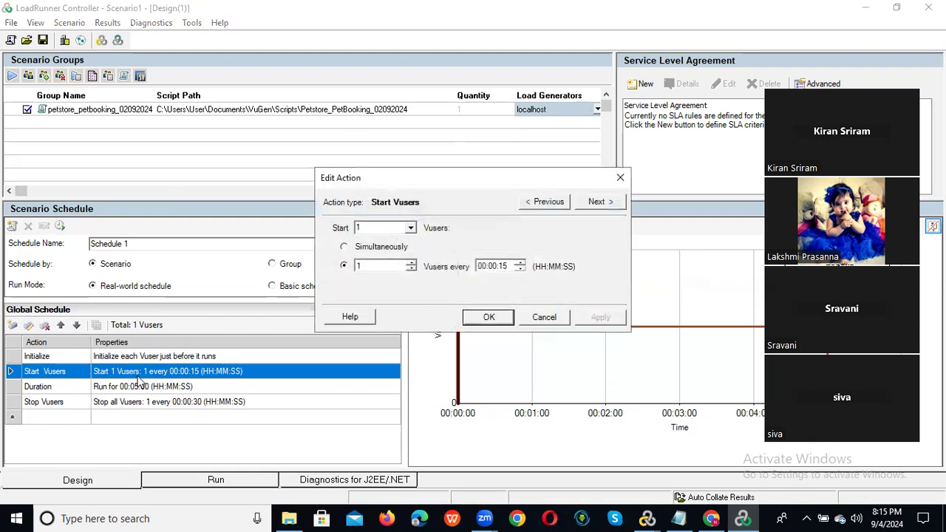
left_click(375, 232)
type("10")
key("BackSpace")
type("2")
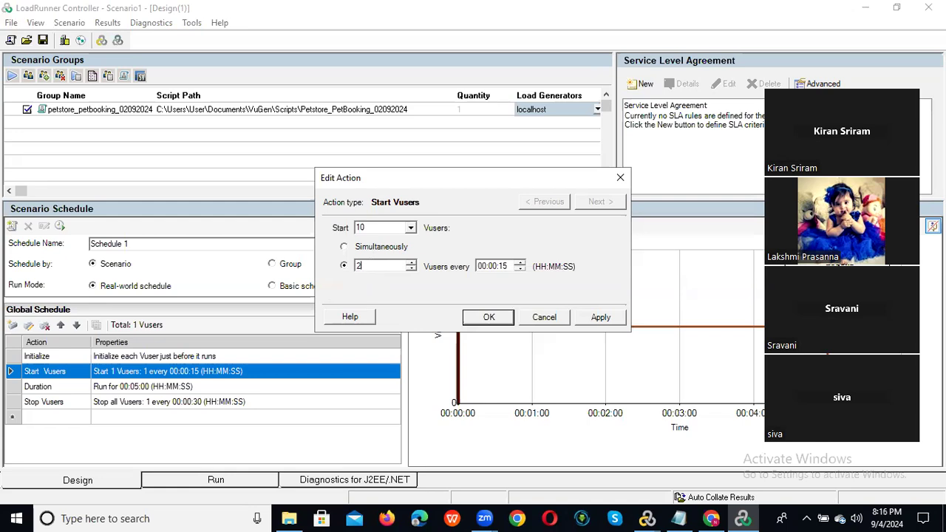
left_click(500, 268)
type("02")
left_click(488, 317)
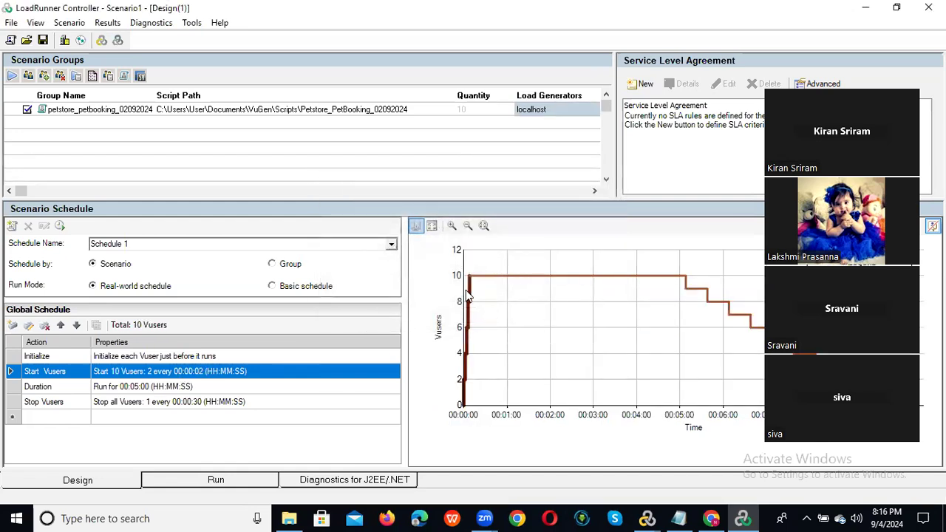
Set the global schedule's Duration action to run for 00:02:00.
double_click(126, 390)
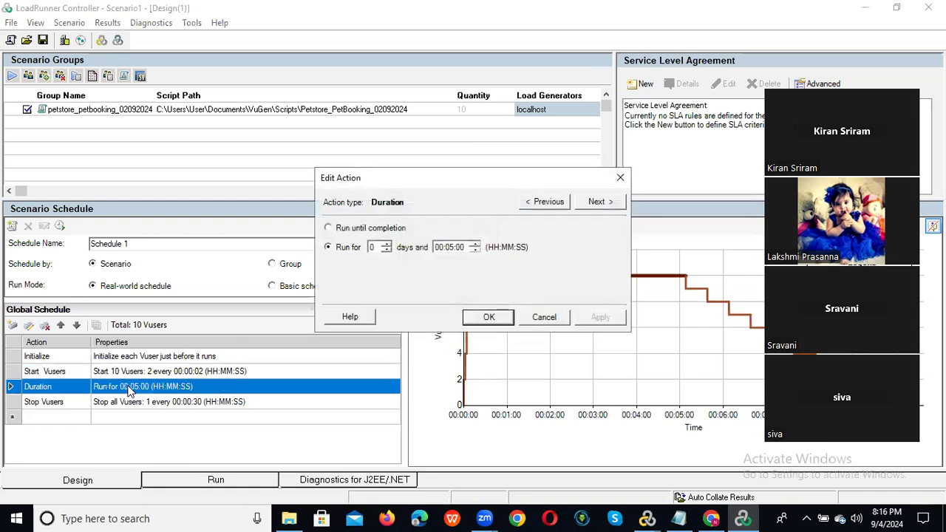
left_click(448, 249)
type("02")
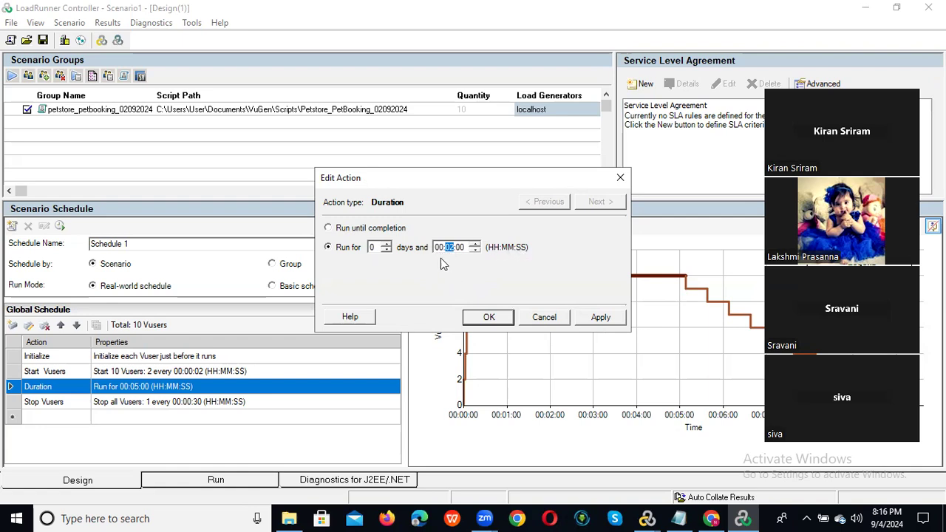
left_click(486, 319)
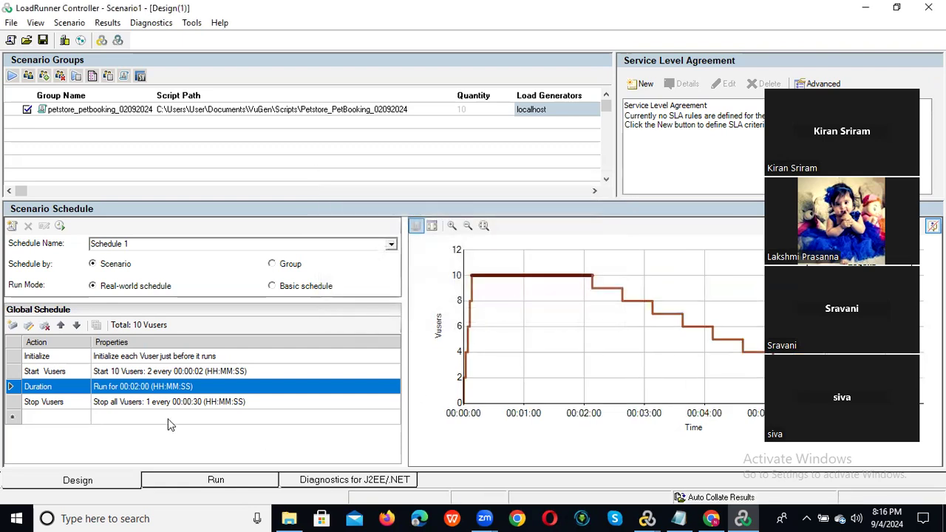
Set the Stop Vusers action to stop all Vusers, 2 every 00:00:02.
double_click(150, 403)
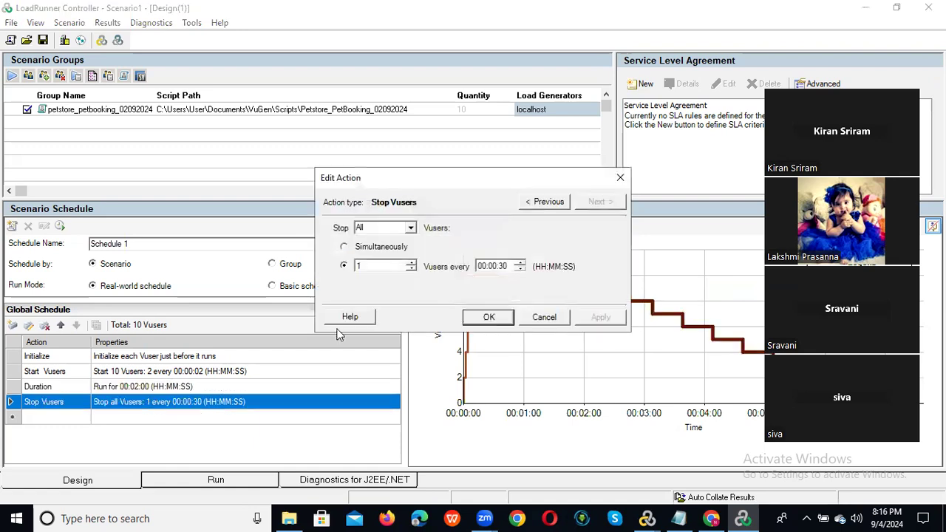
left_click(372, 264)
key("BackSpace")
type("2")
left_click(501, 268)
type("2")
left_click(489, 316)
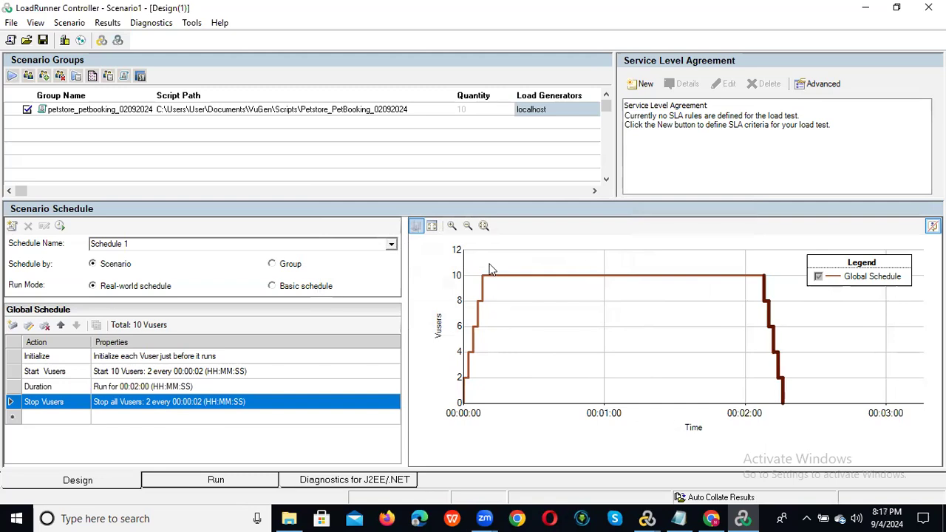
Examine the ramp-up portion of the schedule graph against the Start Vusers action's settings, leaving the action as it is.
mouse_move(485, 280)
mouse_move(466, 377)
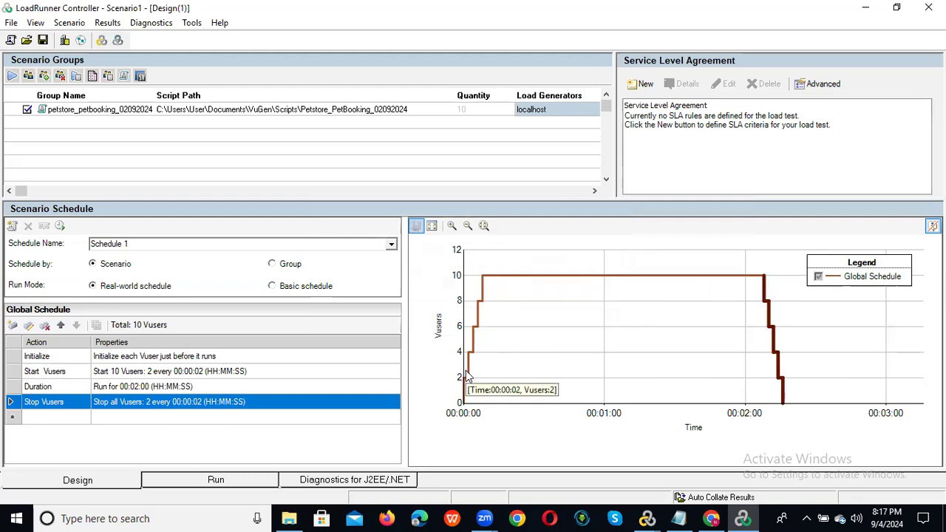
double_click(154, 376)
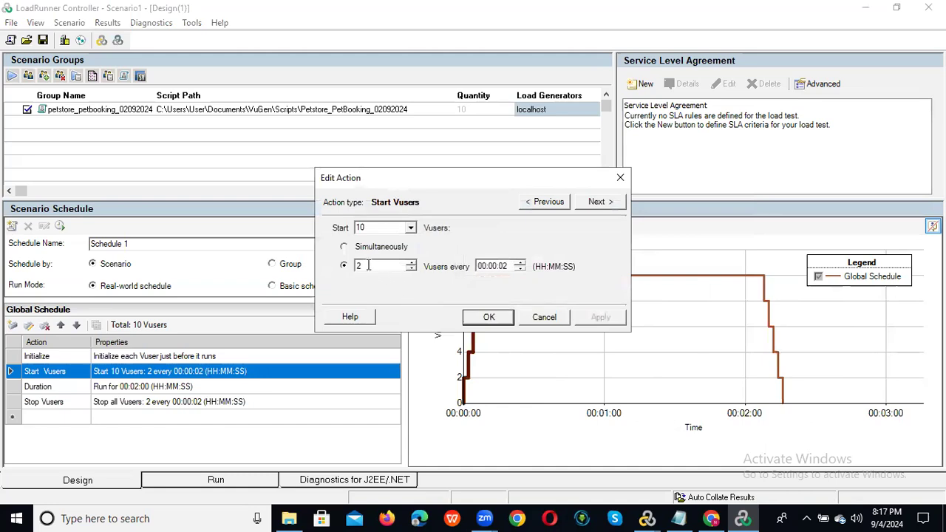
left_click_drag(364, 265, 355, 265)
left_click(621, 178)
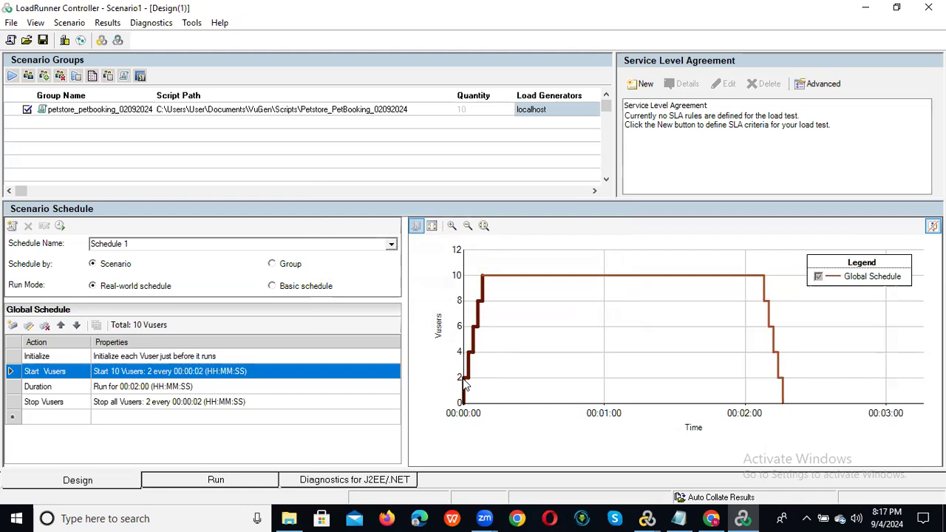
mouse_move(468, 358)
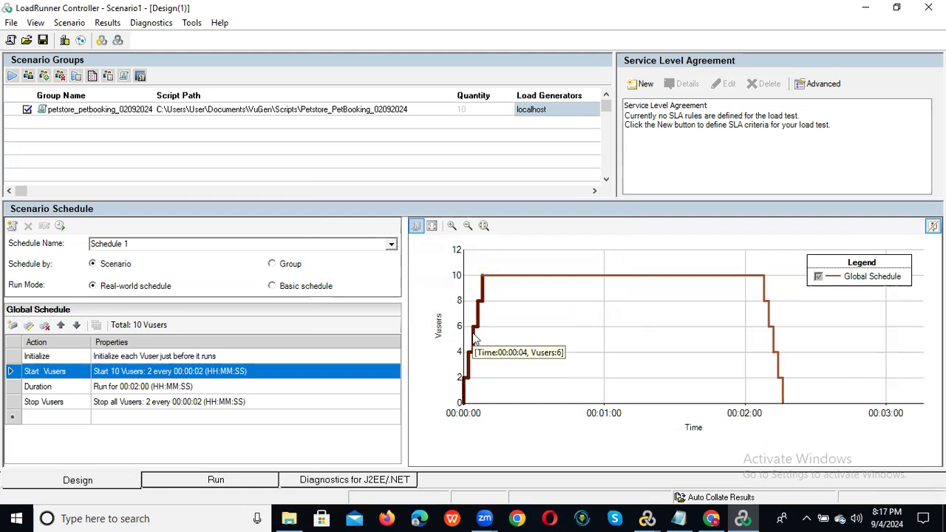
mouse_move(475, 333)
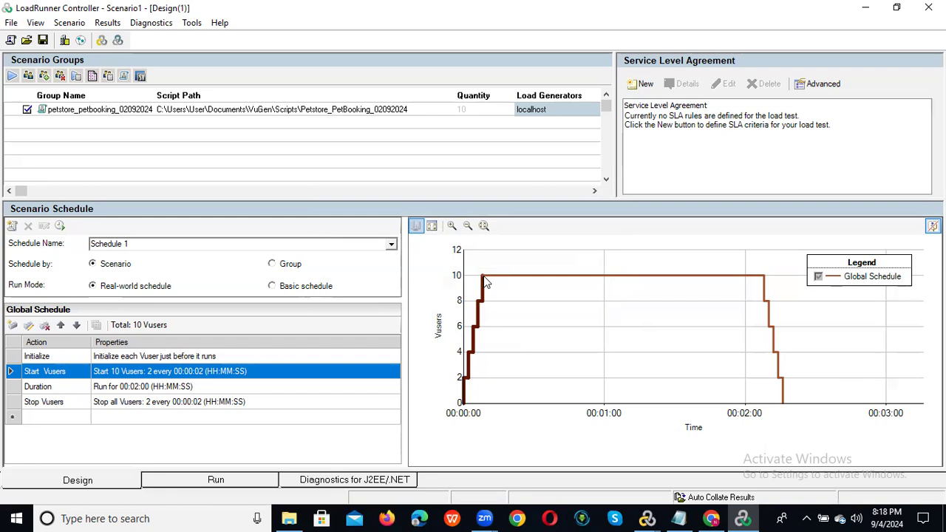
mouse_move(478, 314)
Examine the Duration and Stop Vusers actions together with their steady and ramp-down portions of the schedule graph.
left_click(157, 391)
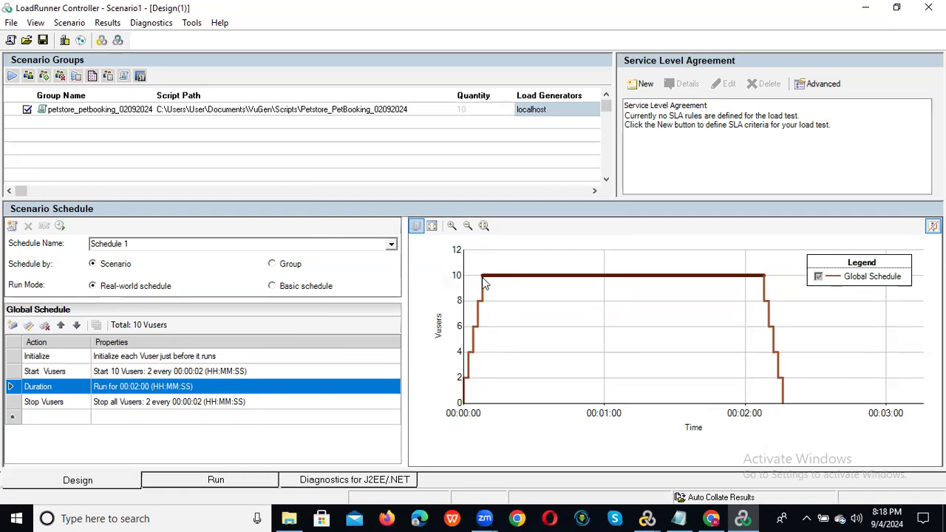
mouse_move(764, 275)
mouse_move(482, 276)
double_click(165, 401)
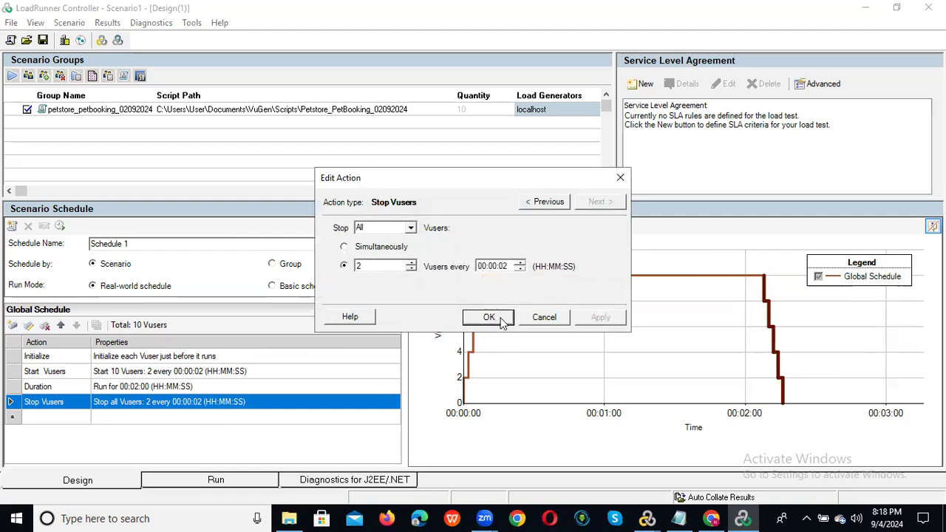
left_click(618, 176)
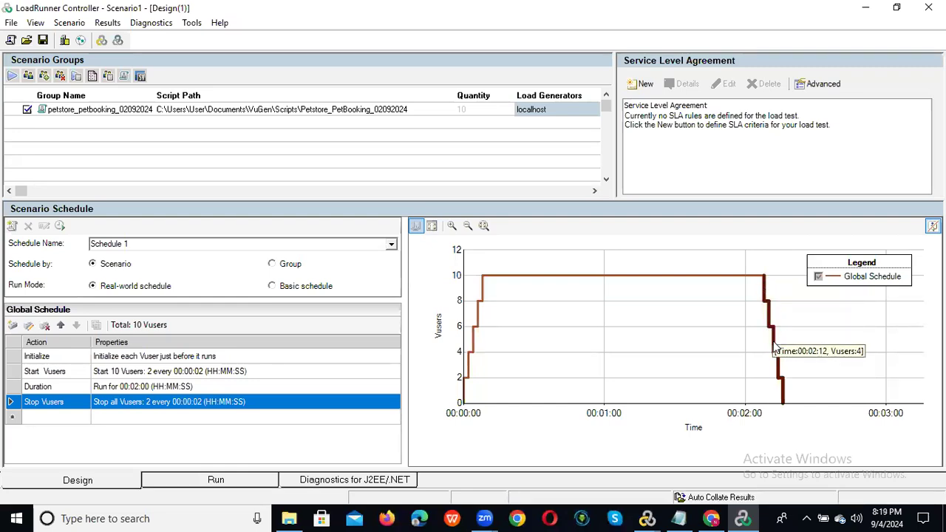
mouse_move(778, 375)
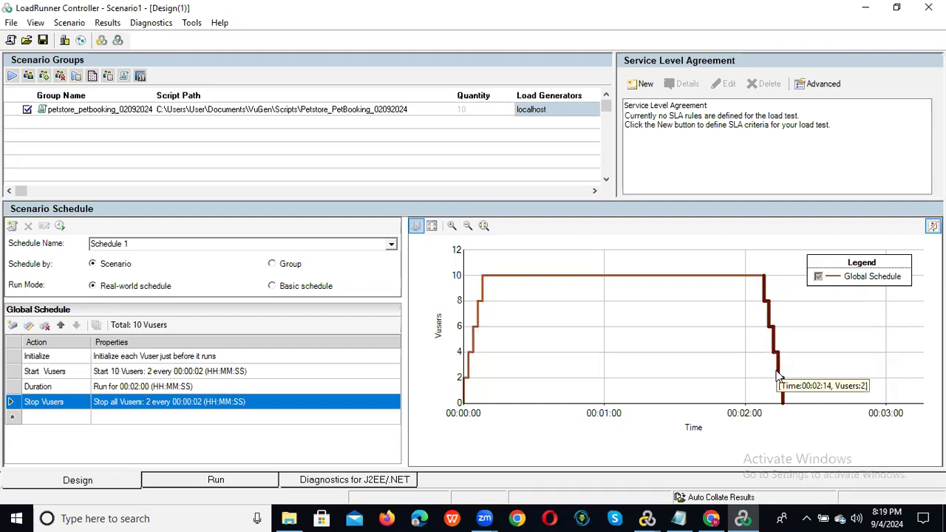
mouse_move(785, 405)
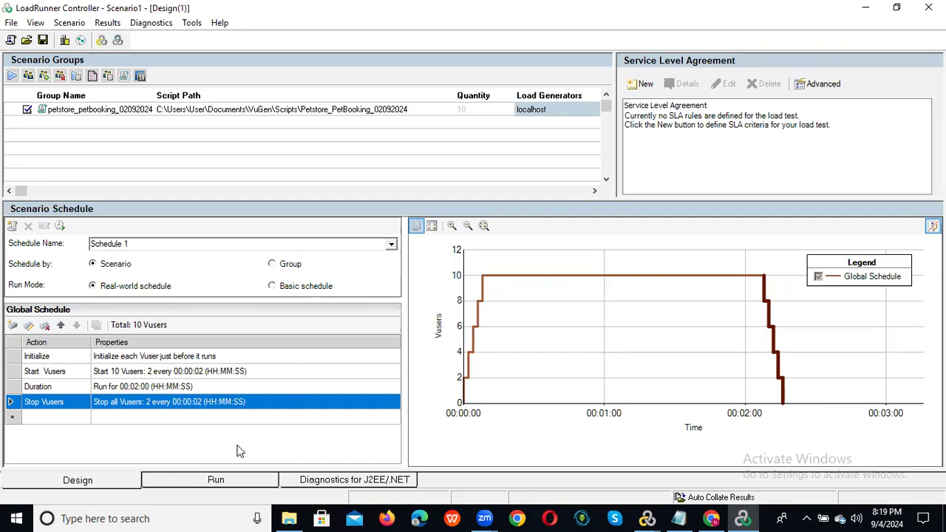
Switch to the Notepad notes and add the line "100 users Load test - 1 hour" below the transaction list.
left_click(679, 518)
left_click(360, 248)
key("Return")
key("Return")
type("100 users")
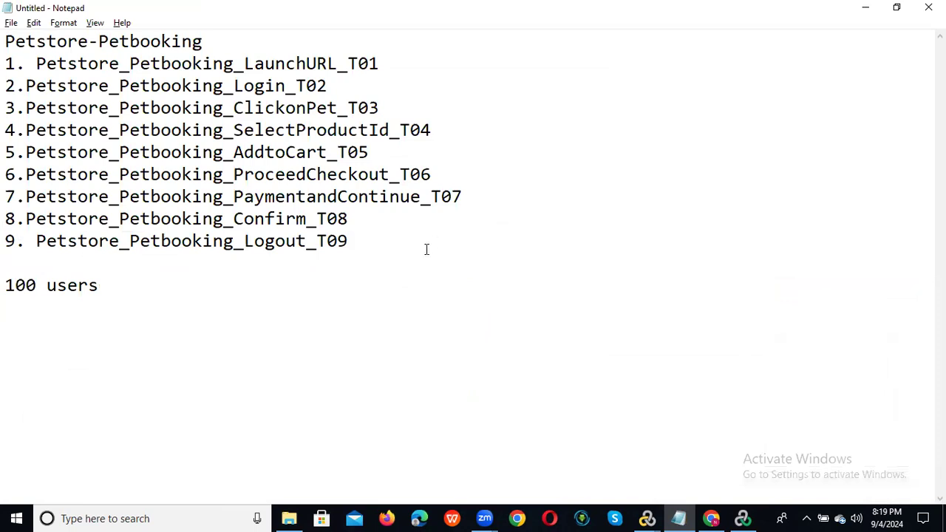
left_click(117, 288)
type("Load tes")
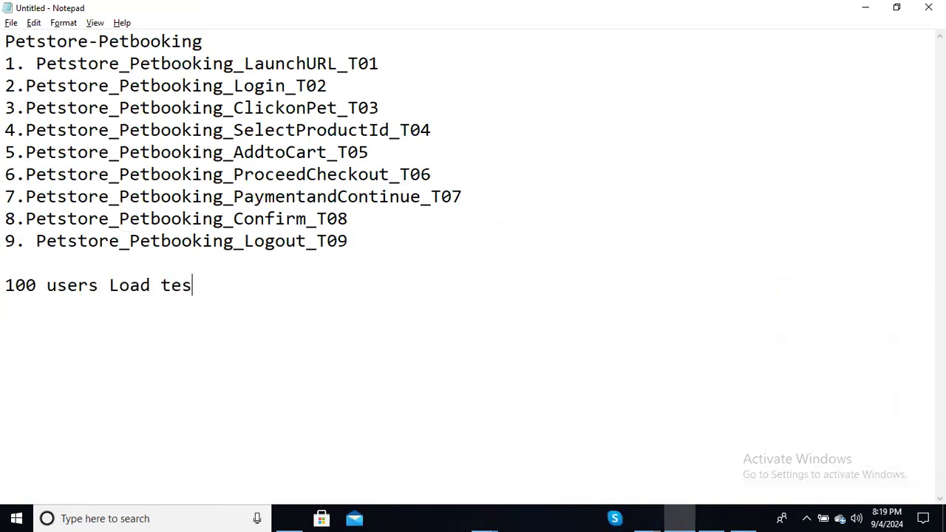
type("t - 1 hour")
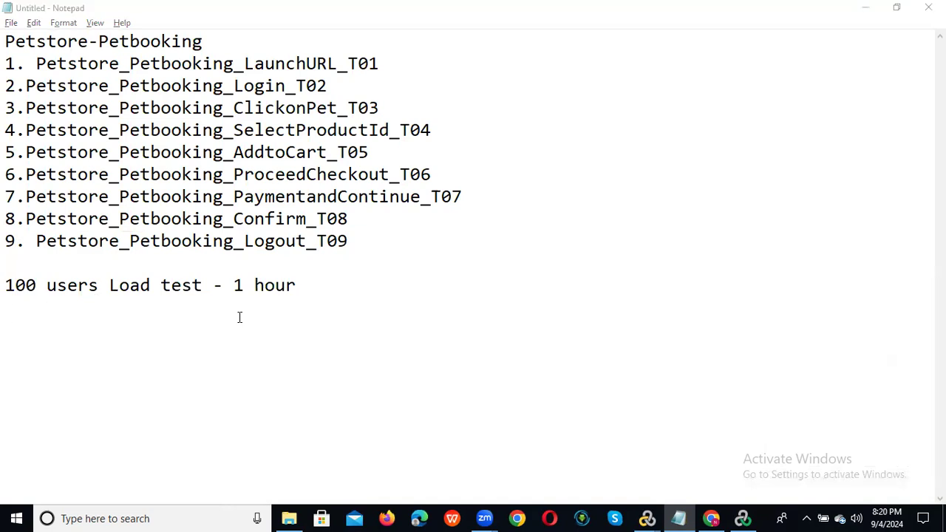
Add three lines reading "Rampup", "duration" and "Rampdown" under the load test line in the Notepad notes.
key("alt+Tab")
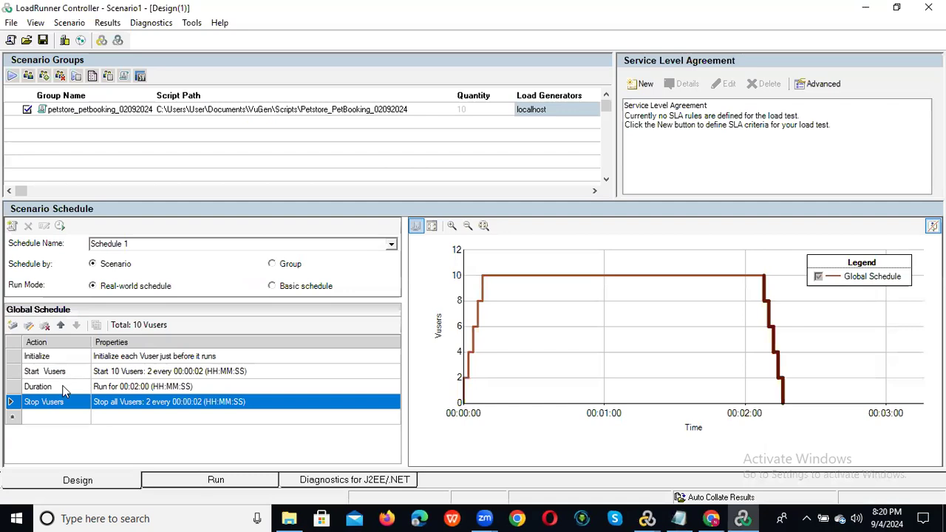
key("alt+Tab")
type("st")
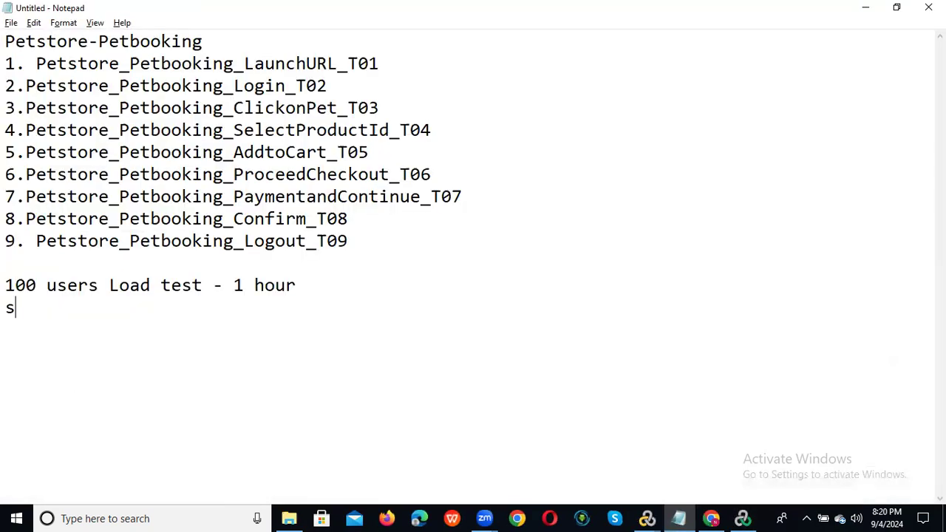
key("BackSpace")
key("BackSpace")
type("Rampu")
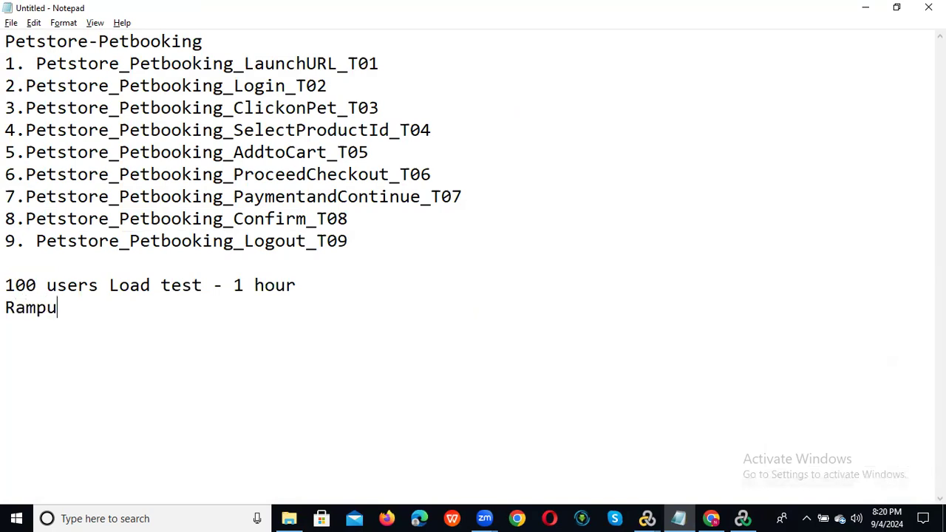
type("p ")
type("durati")
type("on")
key("Return")
type("Ramp")
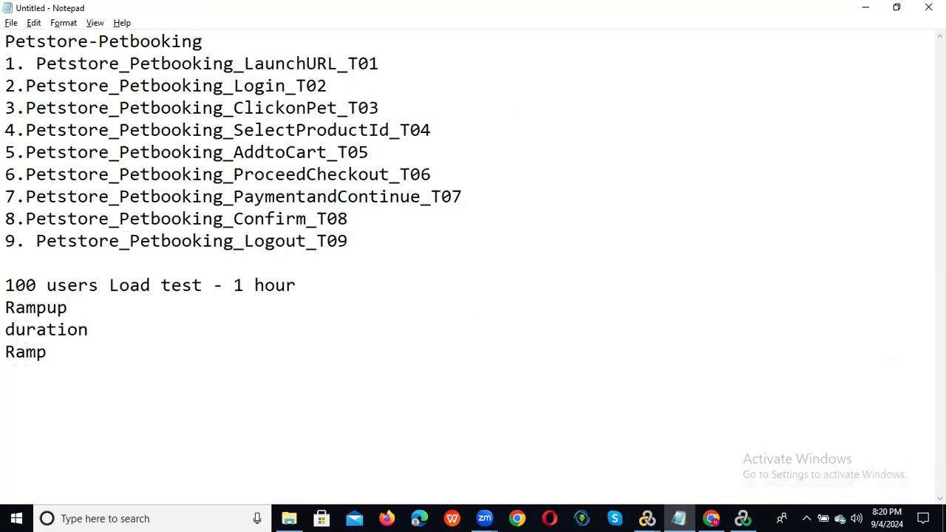
type("down")
Extend the Rampup line to read "Rampup every 20 users rampup every 2 sec = 10 sec".
left_click(102, 311)
type("every")
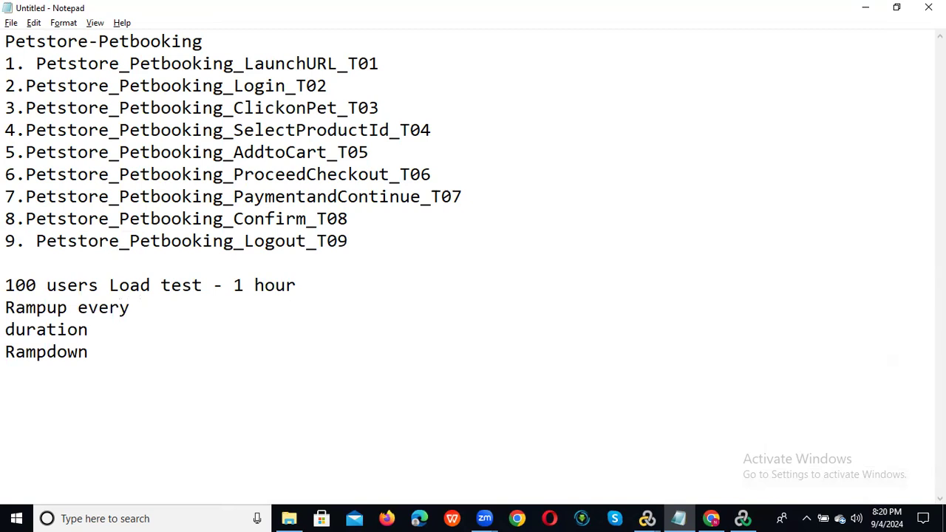
type(" 20 users")
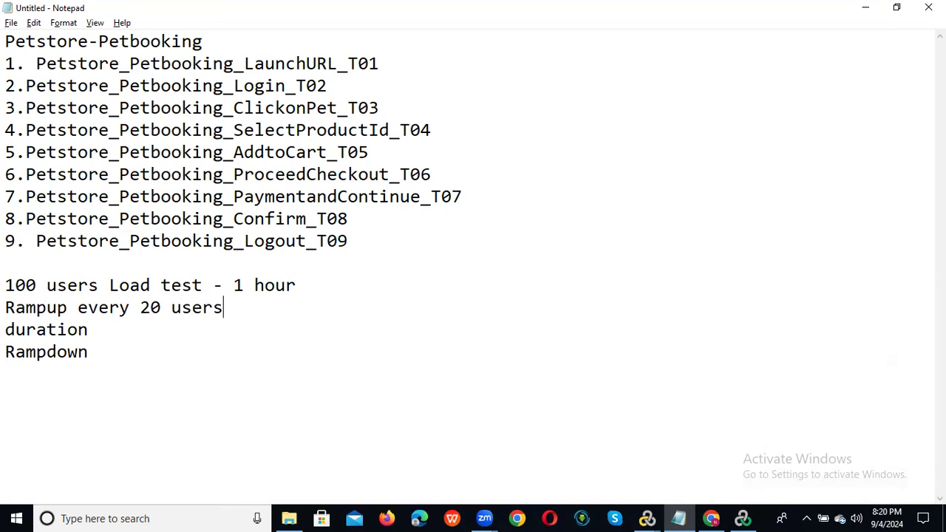
type(" rampup")
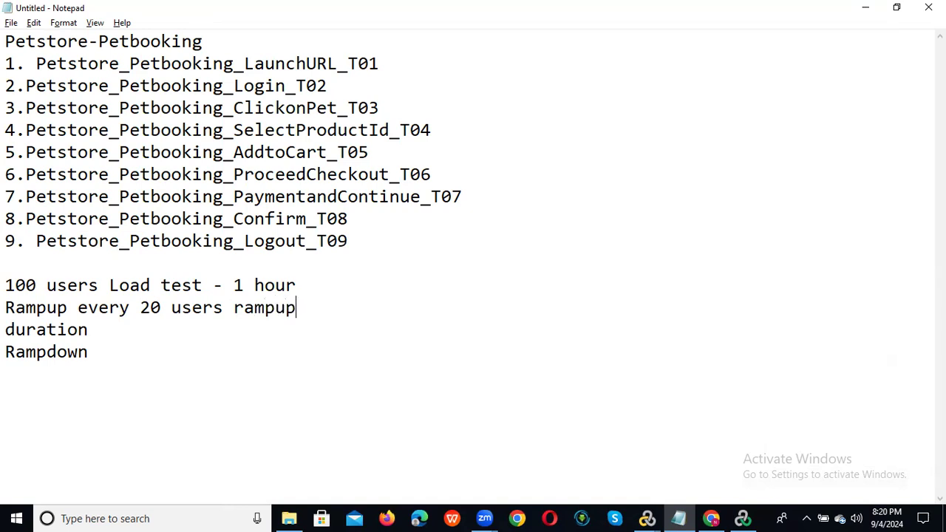
type(" every 2 sec")
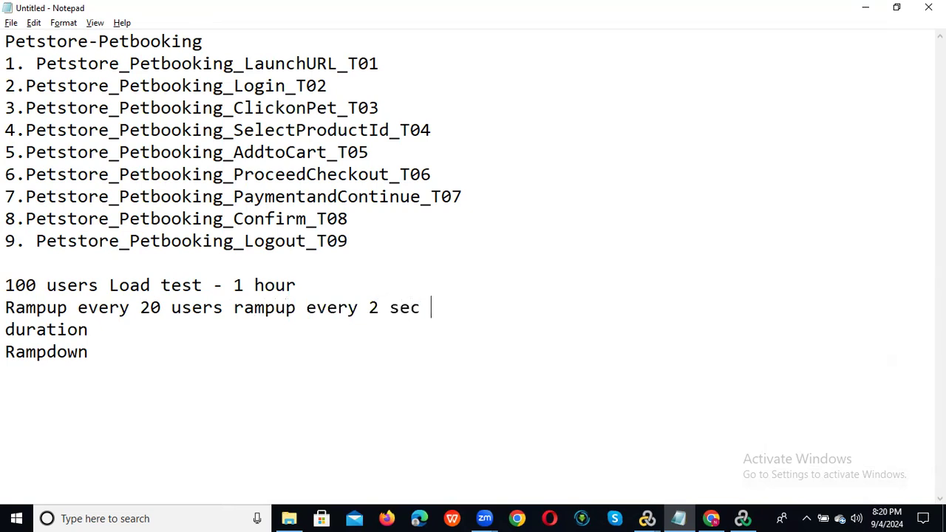
type(" ==")
key("BackSpace")
key("alt+Tab")
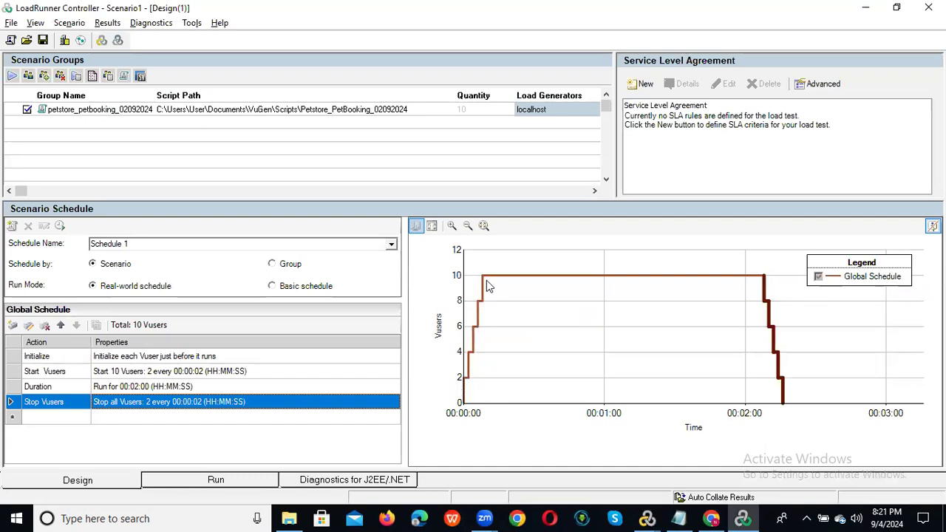
key("alt+Tab")
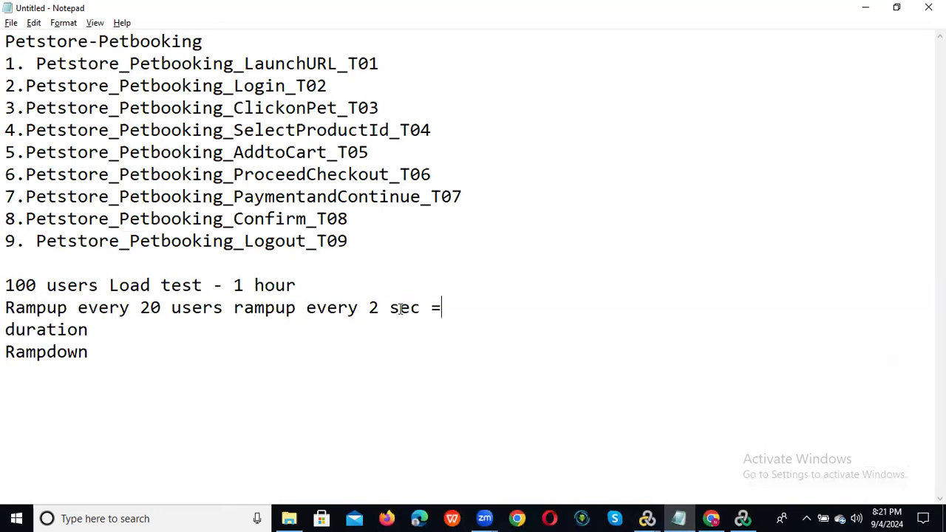
type("10 sec")
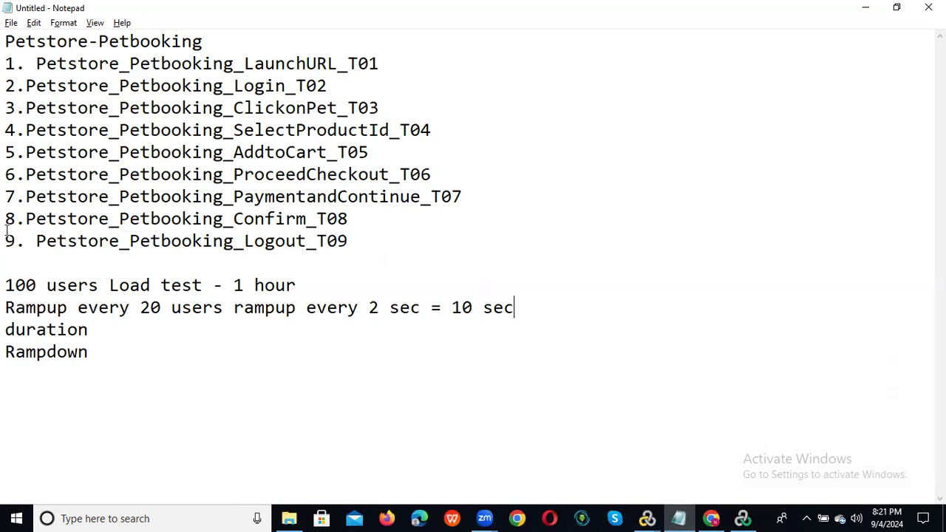
Append the limit "not morethan 2 min's" to the end of the Rampup line.
left_click(6, 308)
left_click_drag(5, 307, 158, 306)
left_click(161, 308)
left_click(541, 307)
type("not mo")
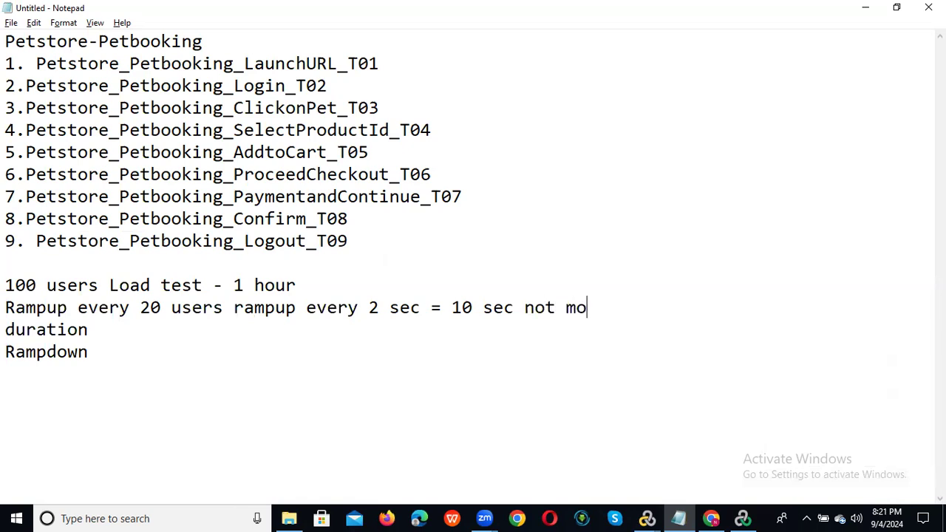
type("rethan ")
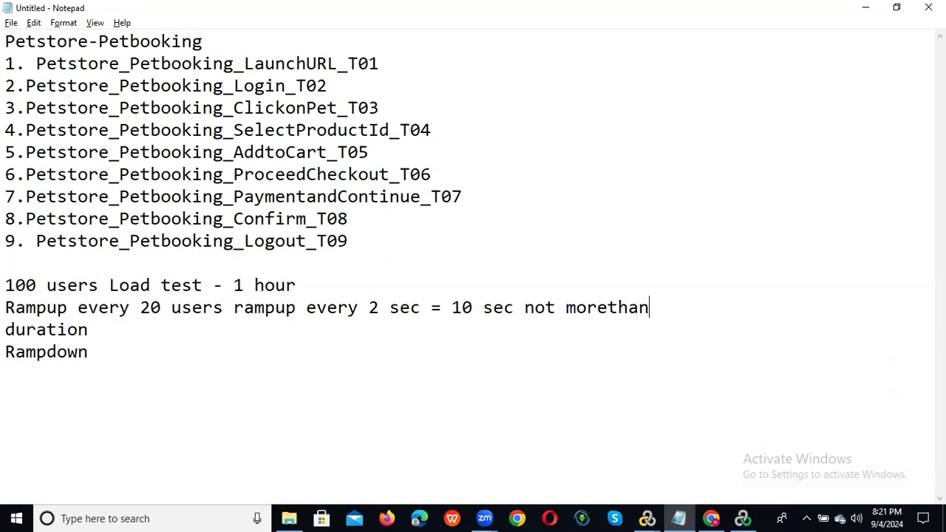
type("2 min's")
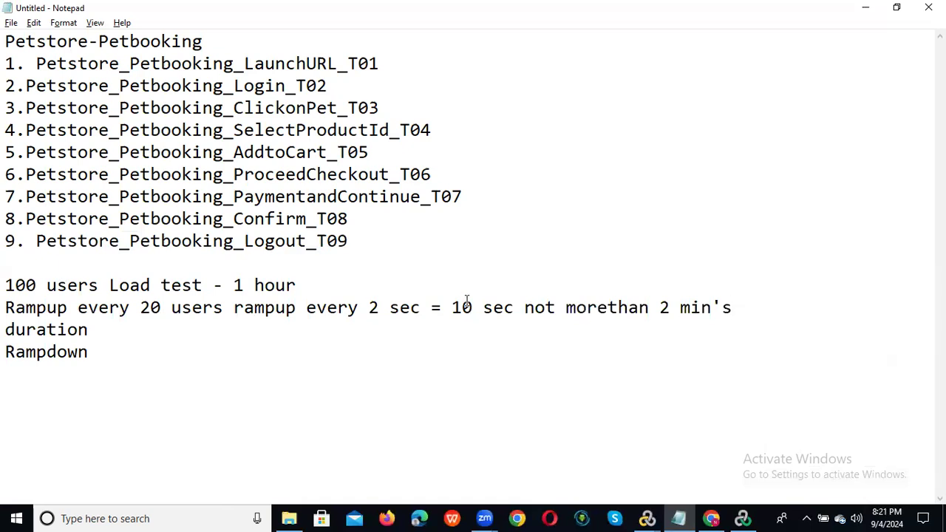
left_click_drag(566, 307, 703, 317)
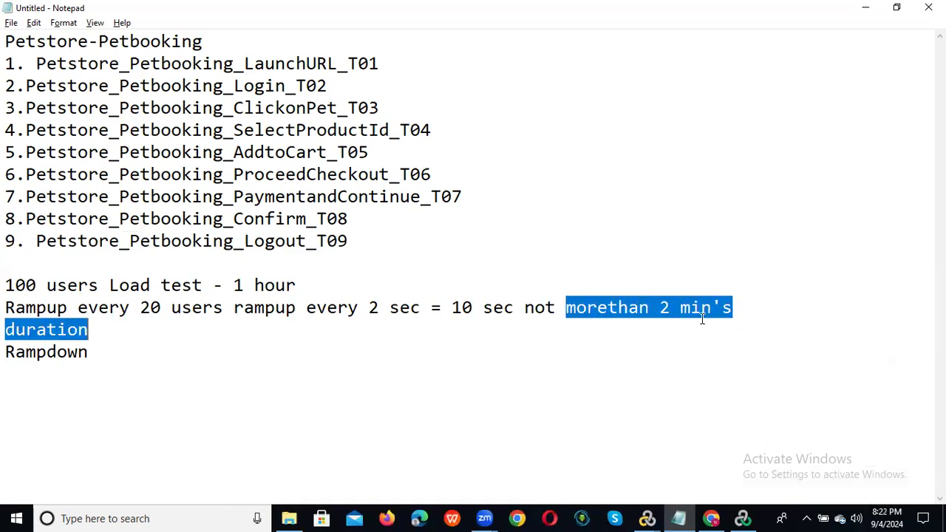
left_click(704, 318)
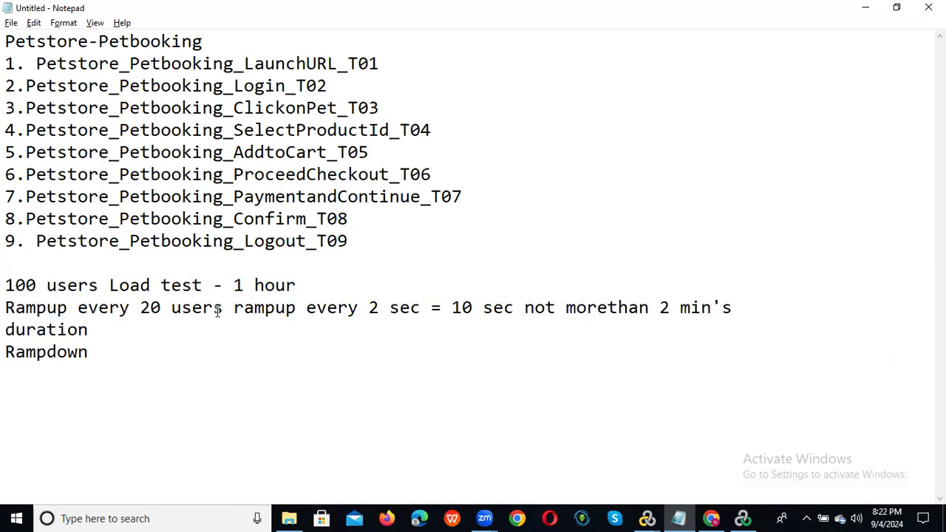
Change the Rampup line's rate to 2 users and its total ramp-up time to "1 min 40 sec".
left_click_drag(152, 307, 164, 308)
key("BackSpace")
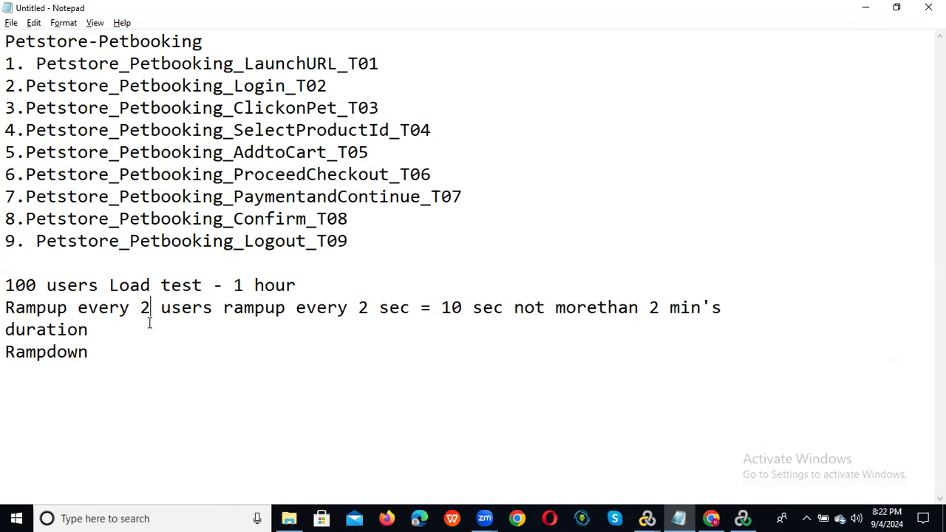
left_click(459, 307)
type("0")
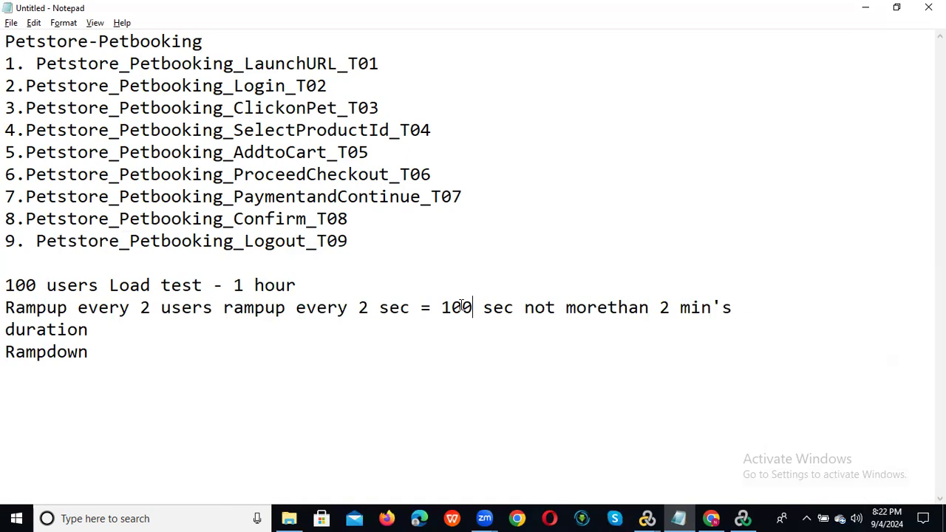
key("BackSpace")
key("BackSpace")
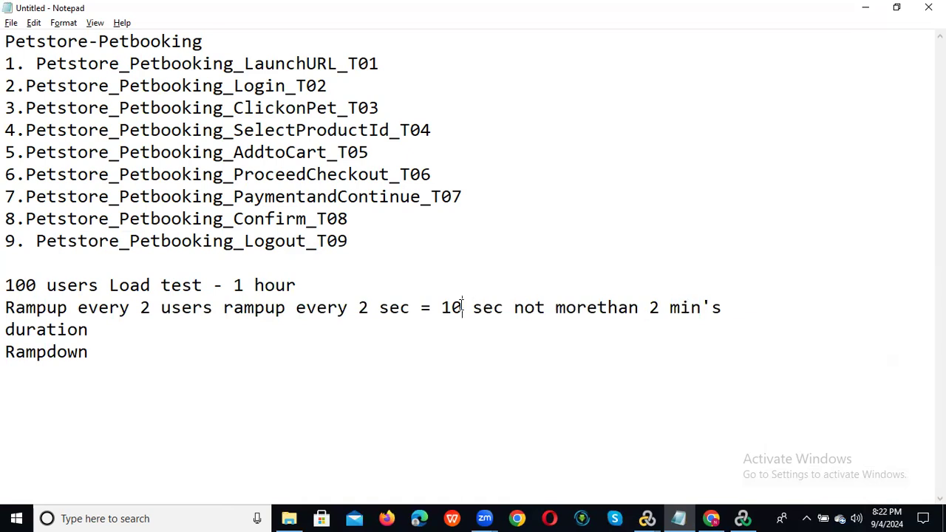
type("min 40")
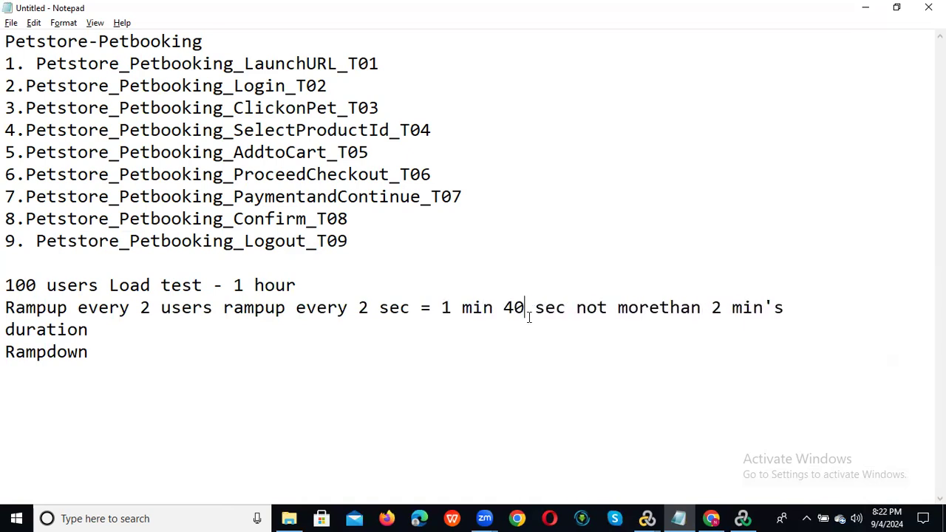
left_click_drag(441, 307, 505, 307)
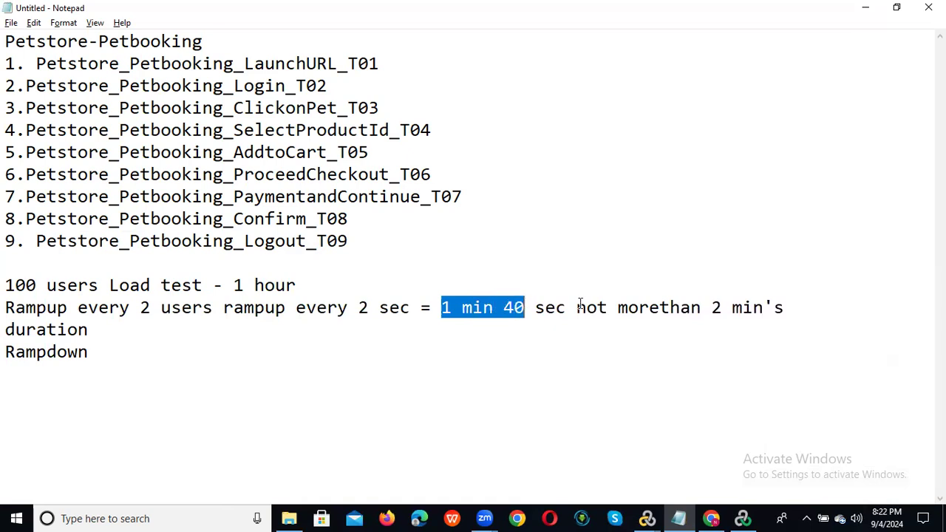
left_click_drag(711, 308, 785, 308)
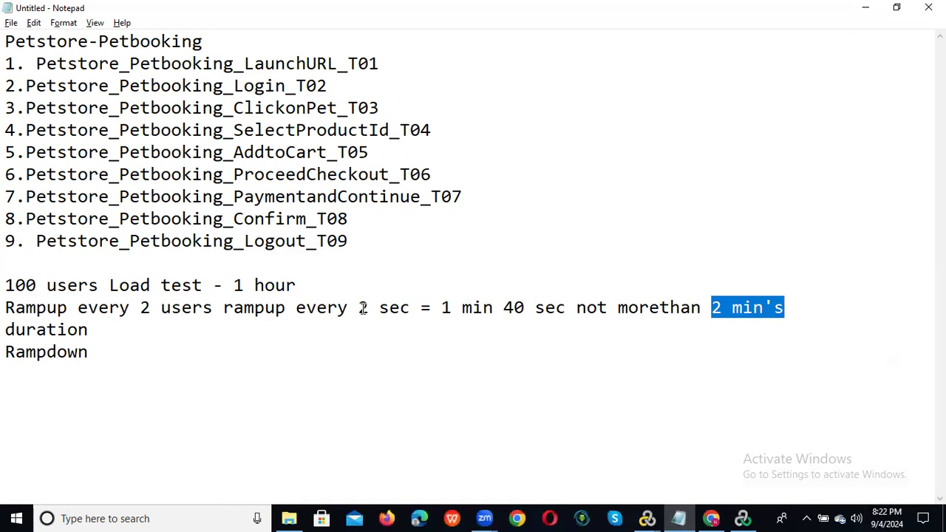
Try a 3 sec interval in the Rampup line, and return it to 2 sec.
left_click_drag(359, 307, 371, 309)
type("3")
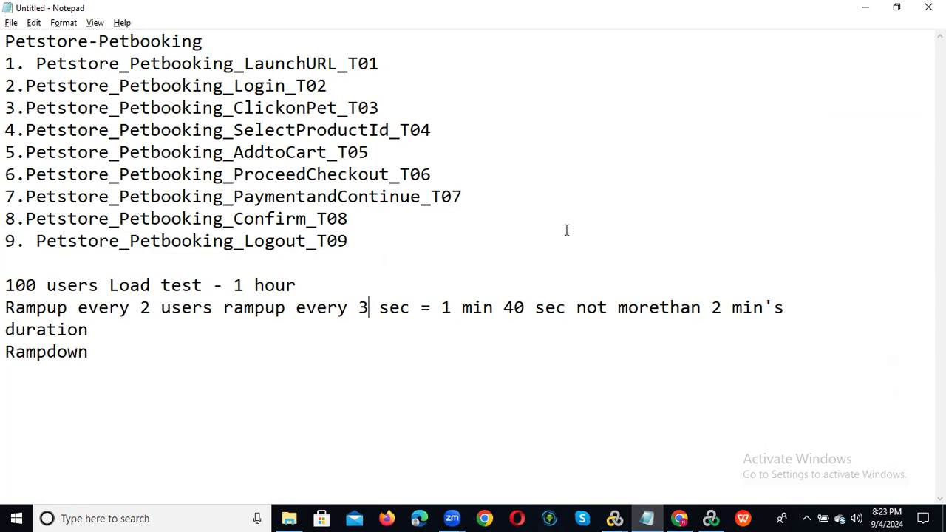
left_click_drag(709, 310, 784, 308)
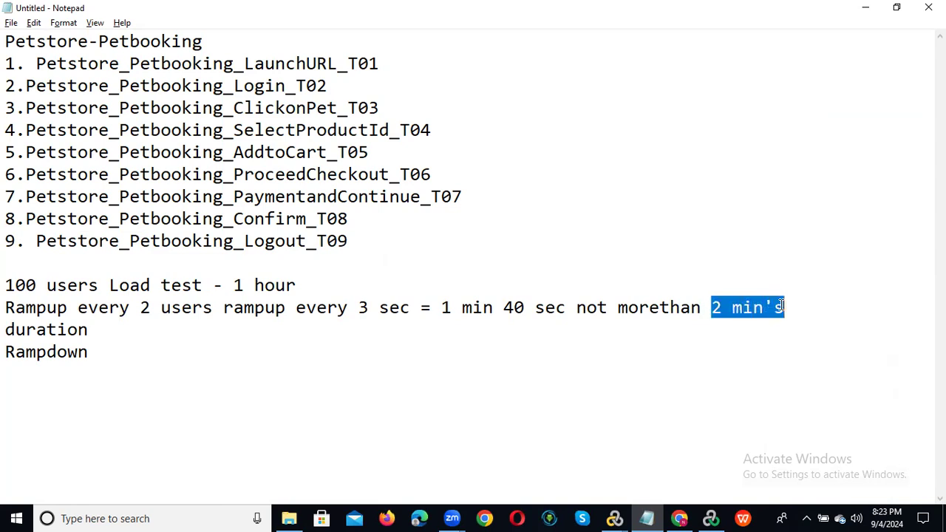
double_click(362, 309)
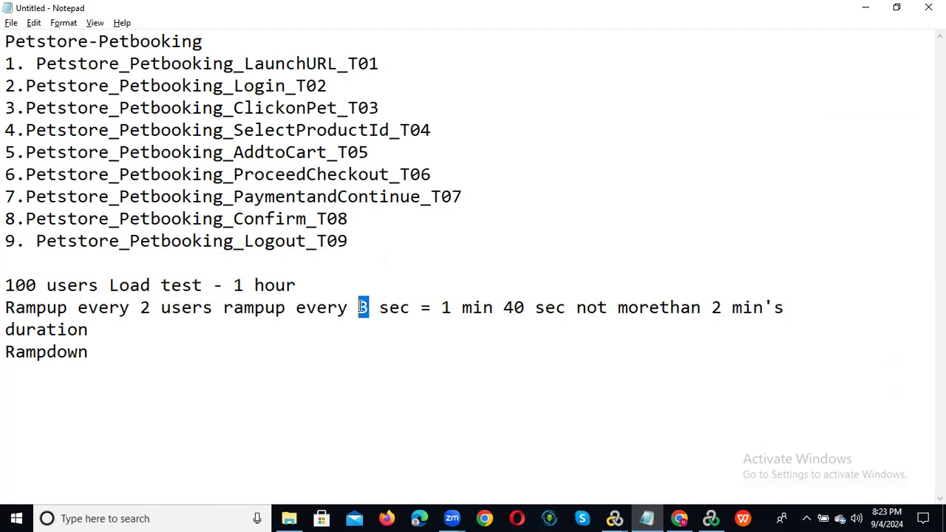
type("2")
Copy the whole Rampup line and paste it after "Rampdown" on the Rampdown line.
left_click_drag(6, 308, 788, 308)
key("ctrl+c")
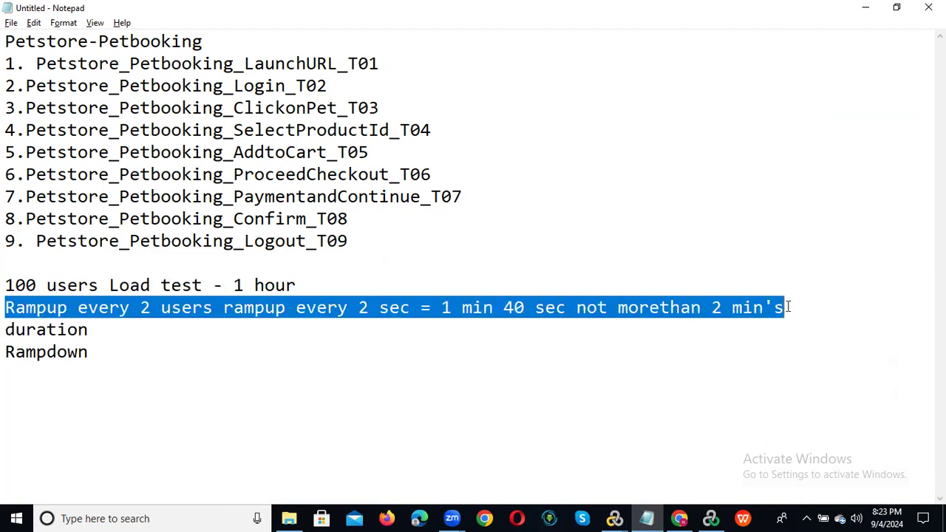
left_click(222, 371)
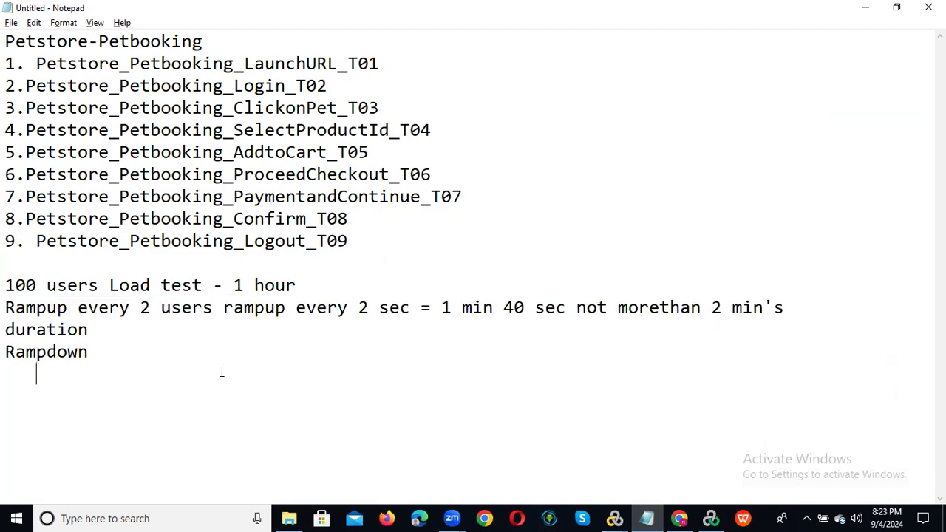
left_click(153, 359)
key("ctrl+v")
left_click(170, 354)
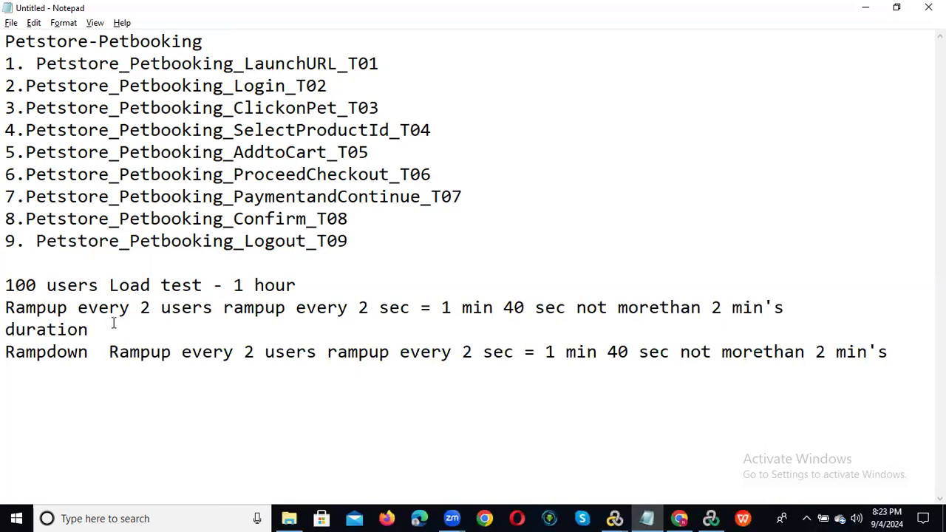
Change both occurrences of "rampup" in the text pasted on the Rampdown line to "rampdown".
left_click_drag(150, 353, 168, 354)
type("down")
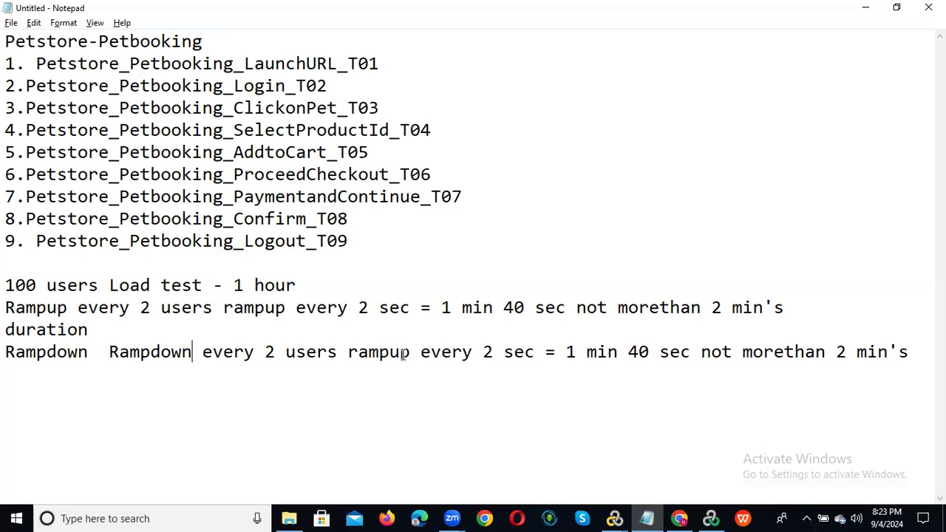
left_click_drag(410, 354, 396, 353)
type("down")
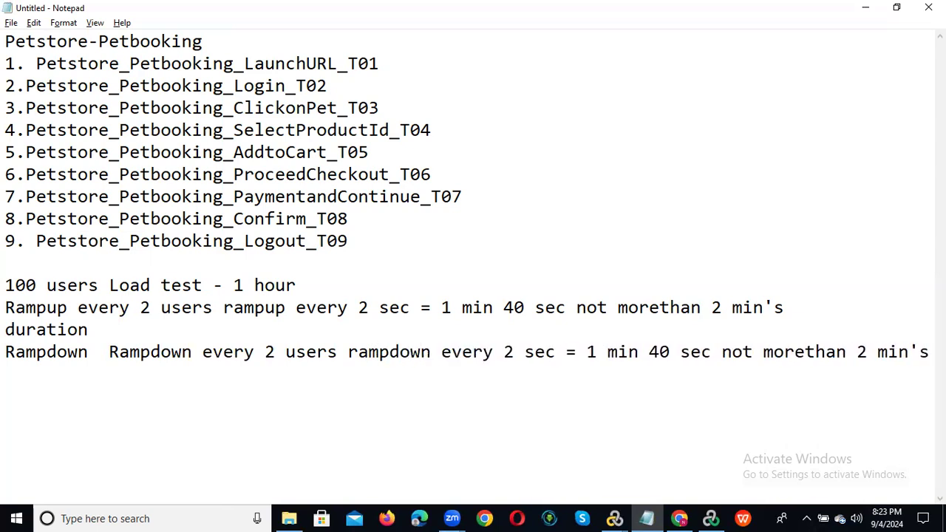
left_click_drag(586, 352, 714, 354)
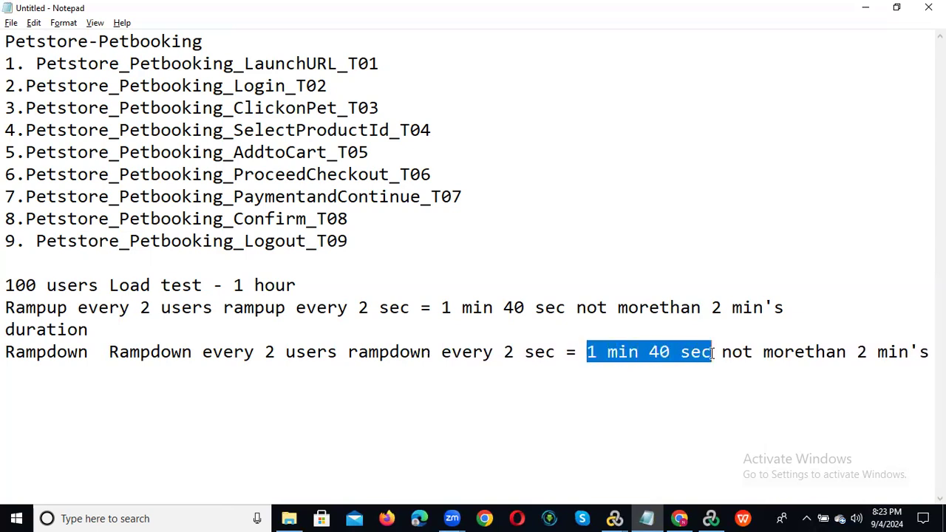
Complete the duration line with "- 1 hour" and add a line "test time: 1 hr 3 min 20 sec" below the Rampdown line.
left_click(114, 329)
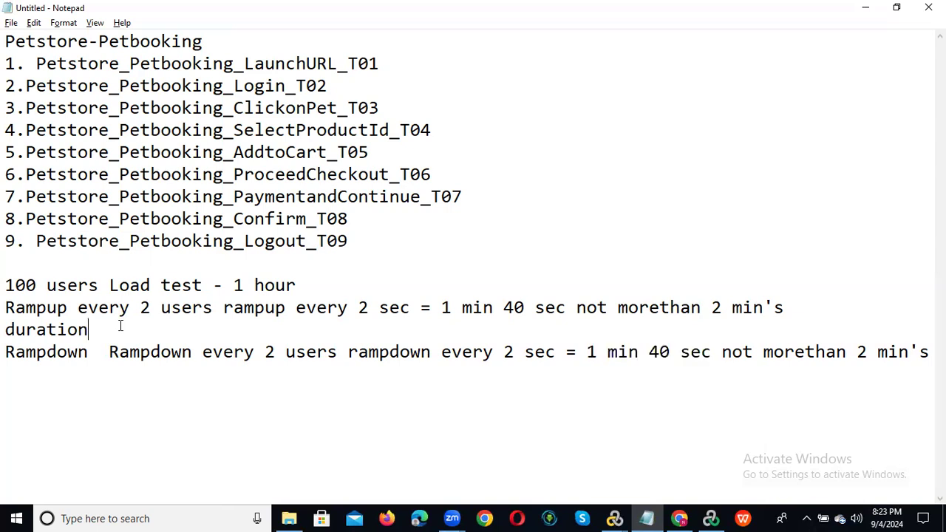
type("- 1 hour")
key("Return")
key("Return")
type("test ti")
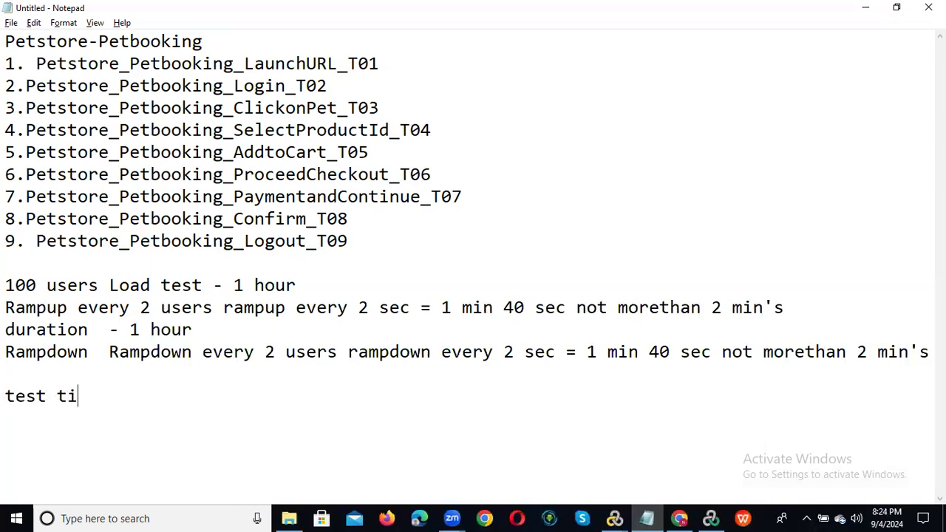
type("me: 1 hr")
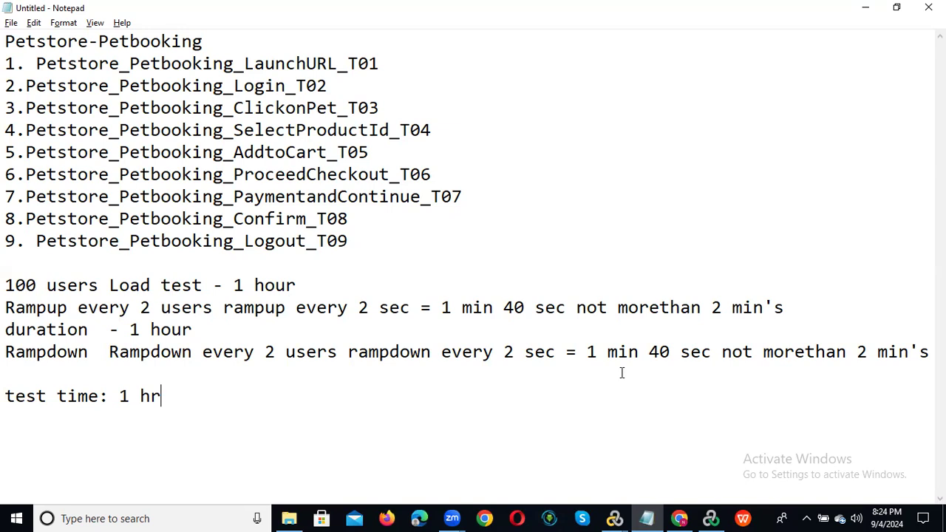
type("3 min 20 sec")
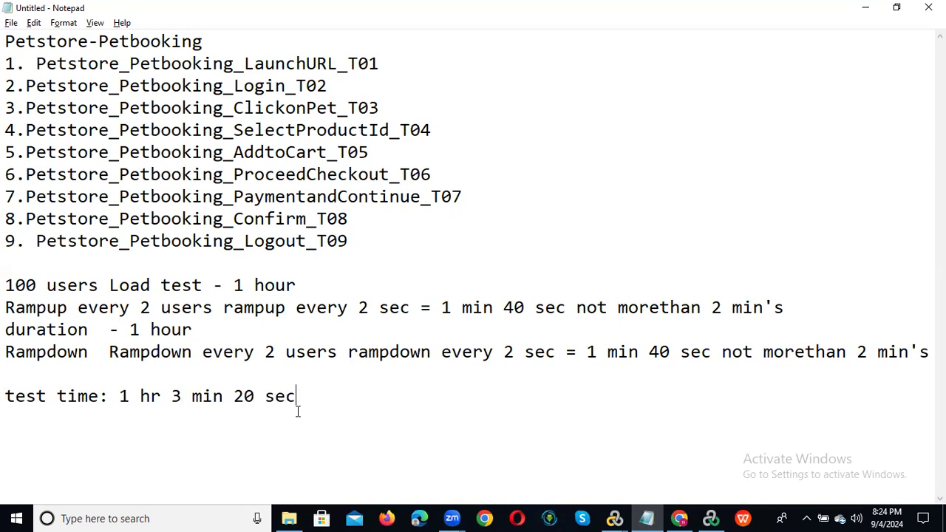
left_click_drag(298, 397, 123, 396)
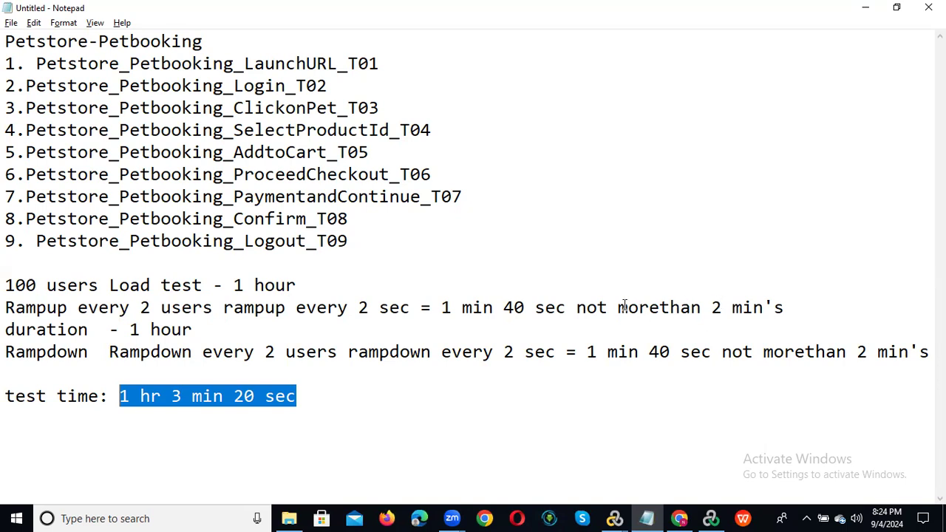
Change the user count in the load test line to 100000.
left_click_drag(619, 306, 793, 305)
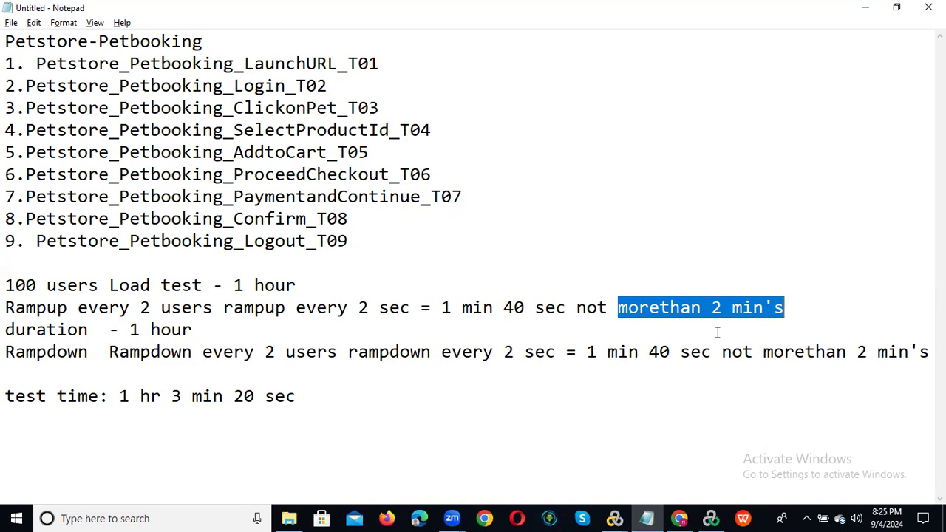
left_click_drag(35, 284, 17, 284)
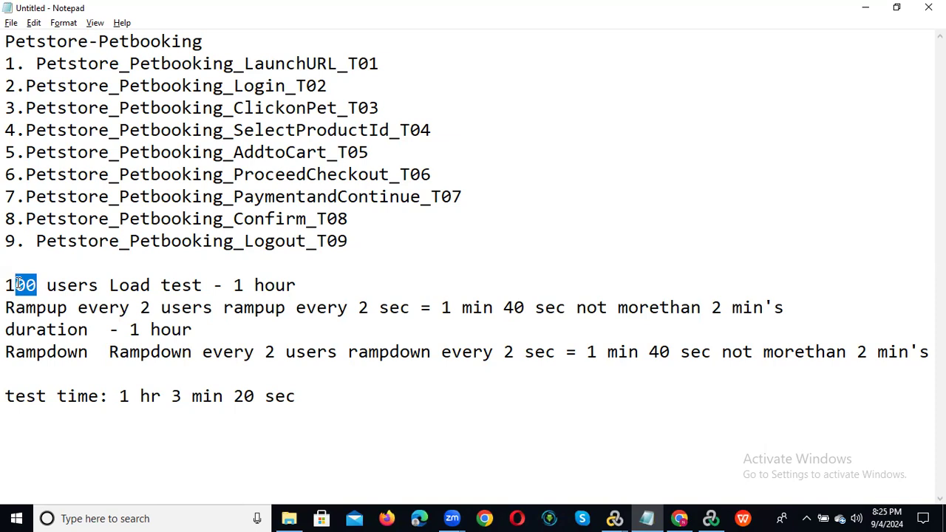
left_click(37, 283)
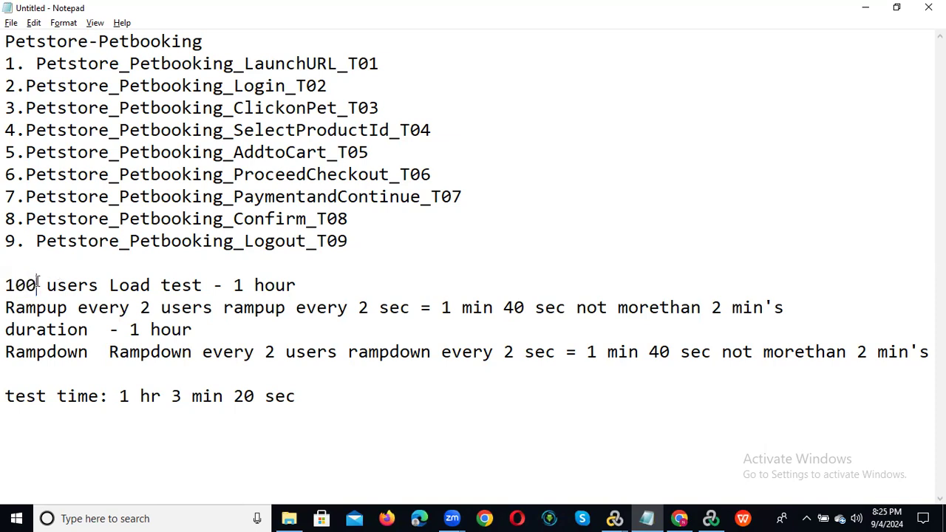
type("000")
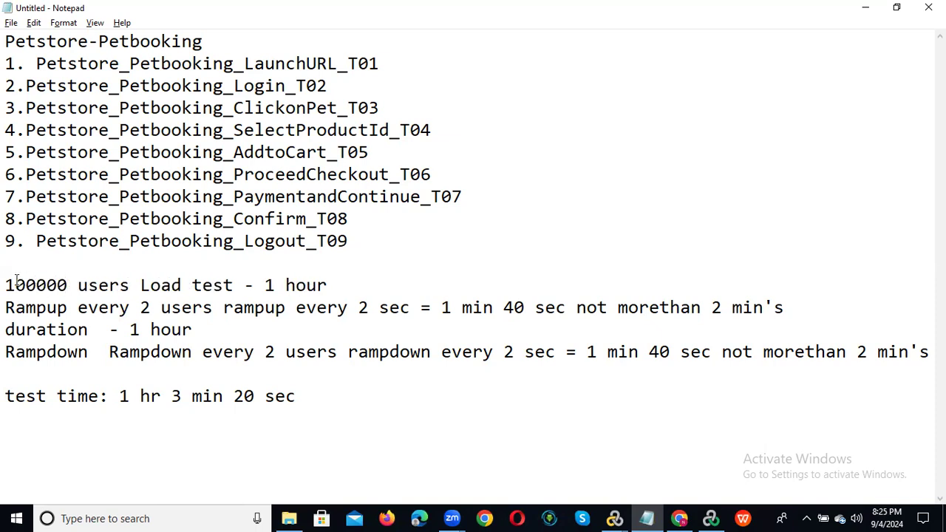
Change the Rampup line's rate to 200 users.
left_click_drag(264, 285, 330, 285)
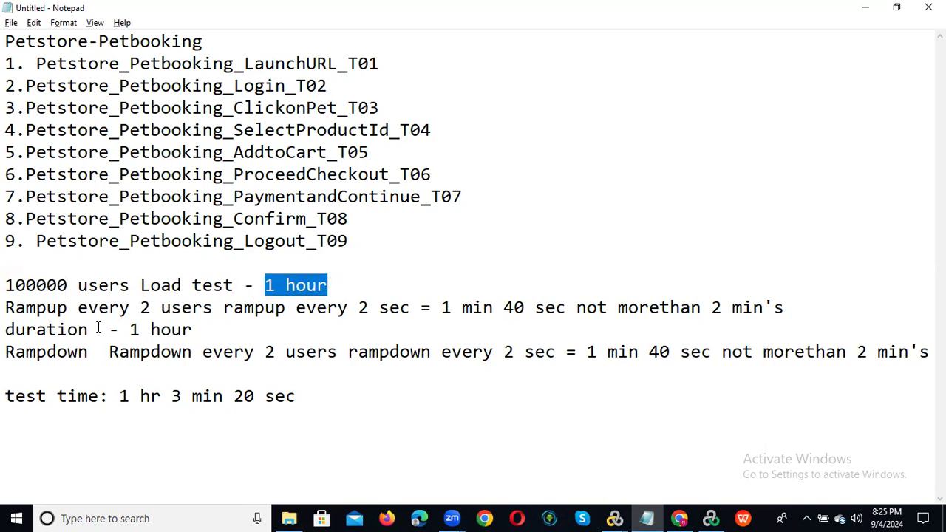
left_click(80, 308)
left_click_drag(80, 307, 150, 308)
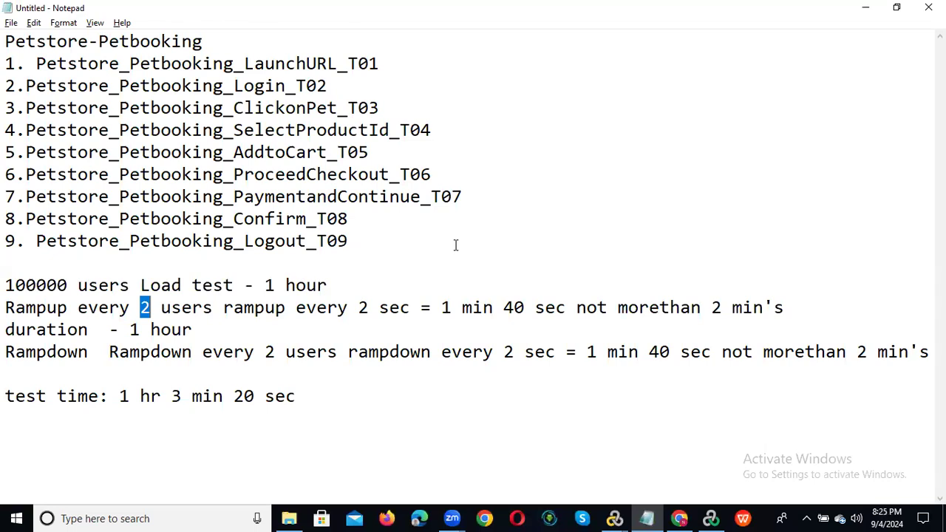
left_click(151, 307)
type("00")
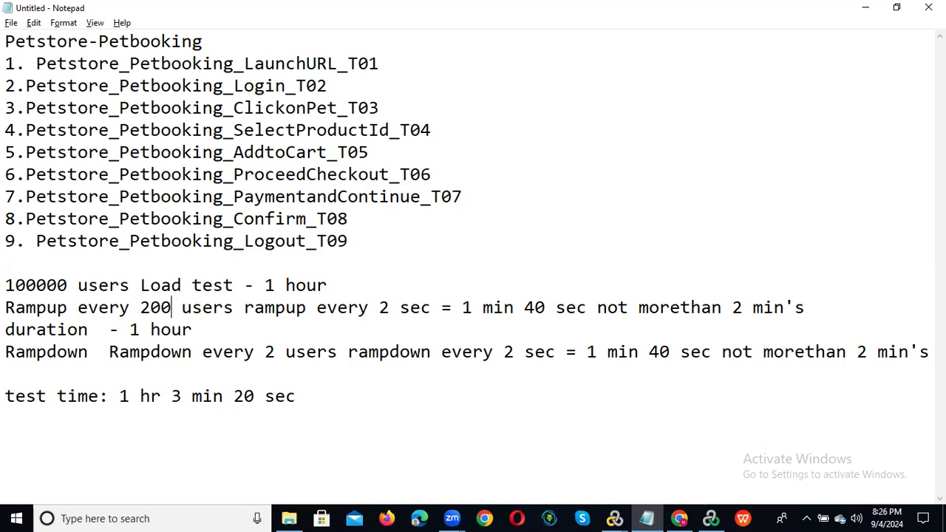
Append the ramp-up calculation "100000/200=500*2=1000" to the end of the load test line.
key("Home")
key("Up")
key("Up")
key("Down")
key("Right")
key("Right")
key("Right")
key("Right")
key("Right")
key("Right")
left_click(367, 292)
type("100000")
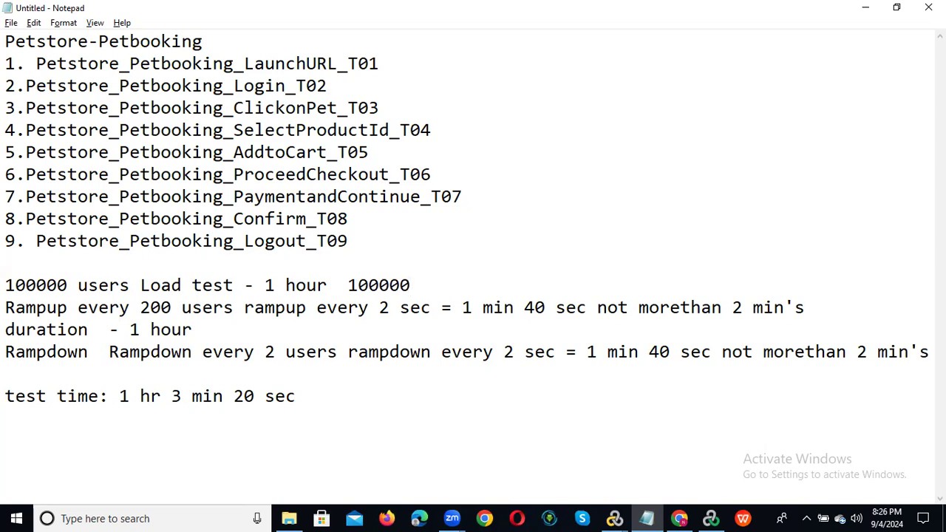
type("/200=")
type("500")
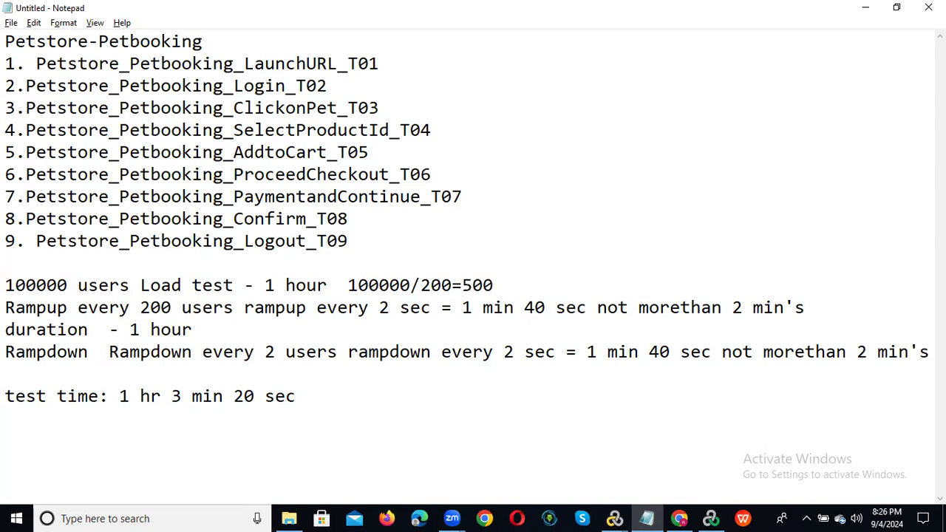
type("*2=1000")
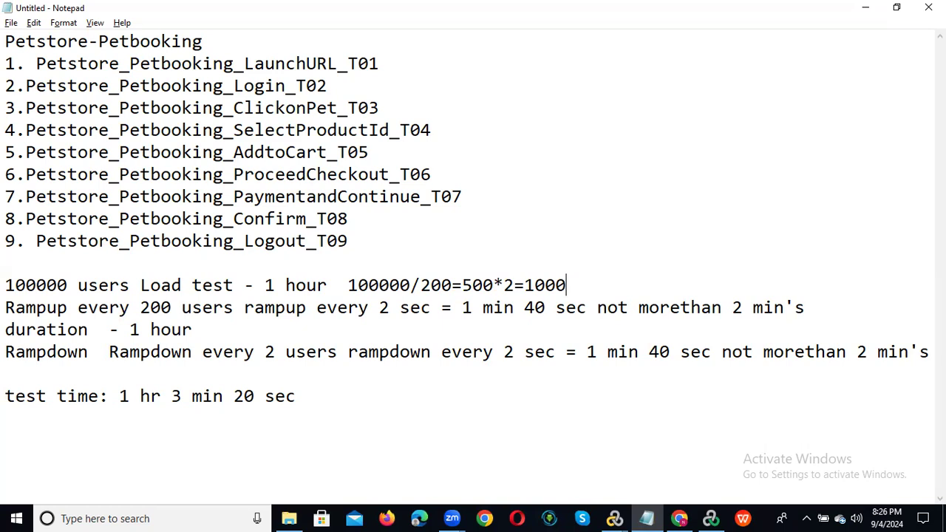
Extend the calculation with "=60 min 66 sec", overwriting the start of the Rampup line up to "ot morethan 2 min's".
type("=")
left_click(570, 285)
left_click_drag(608, 308, 609, 272)
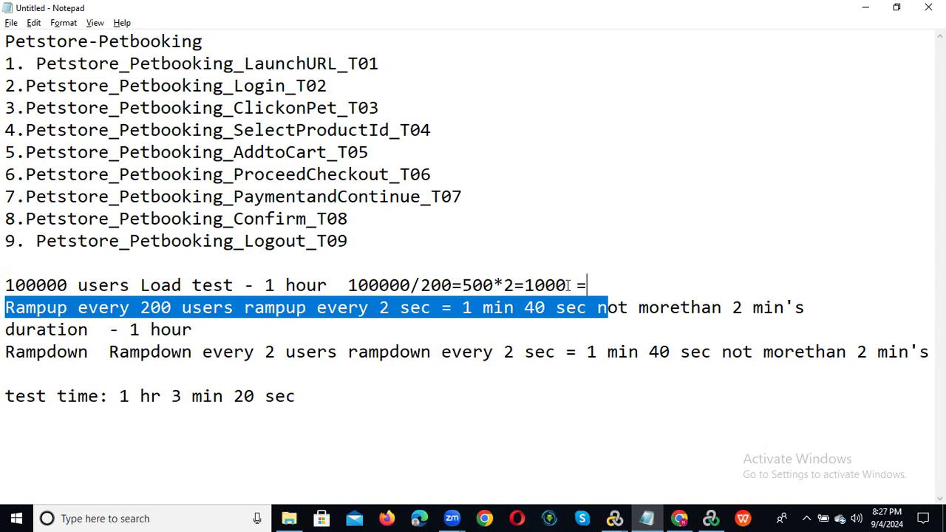
type("60 ")
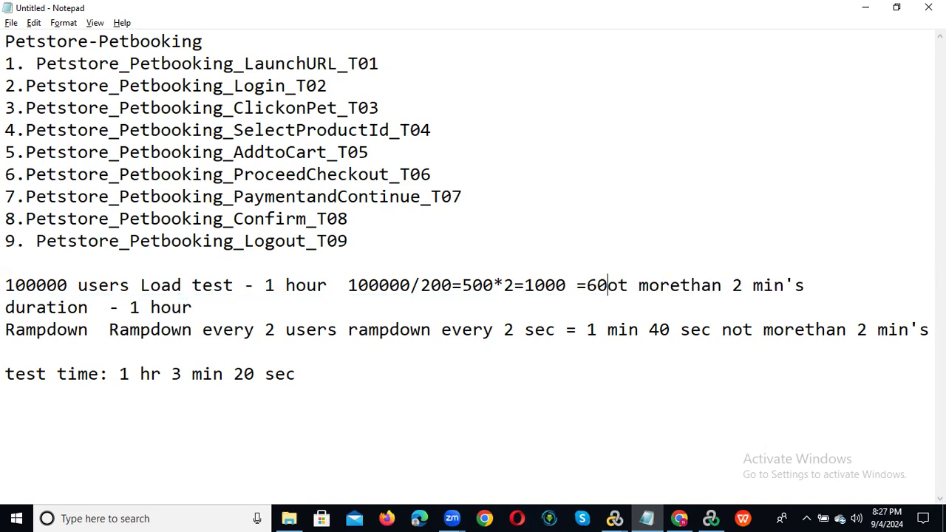
type("min")
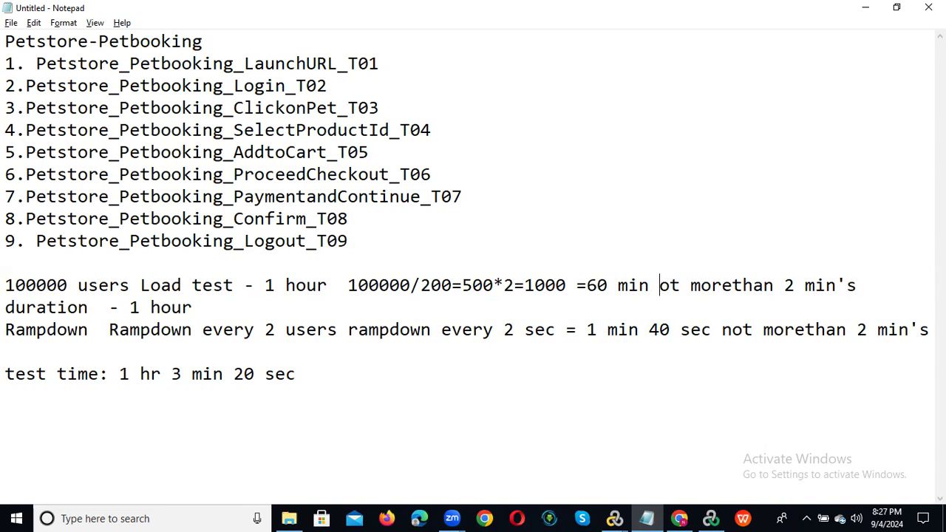
type("66 sec")
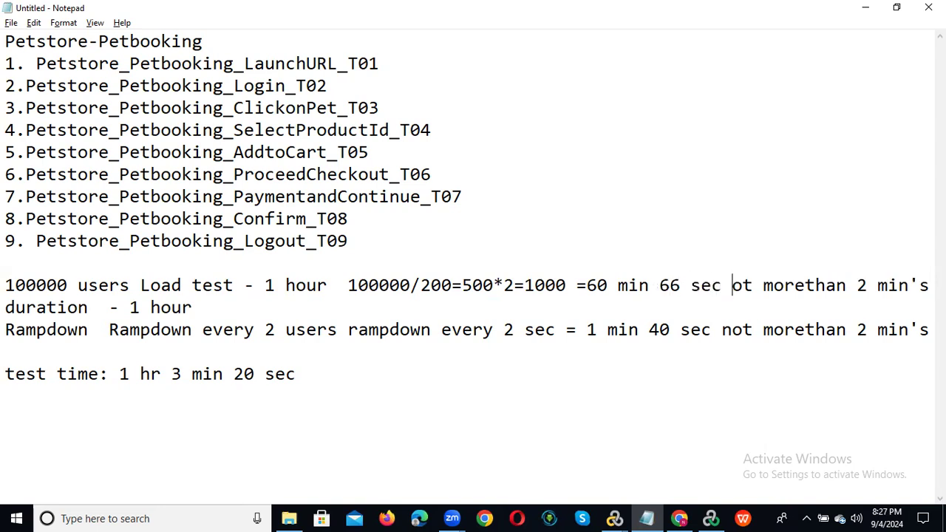
left_click_drag(584, 285, 726, 281)
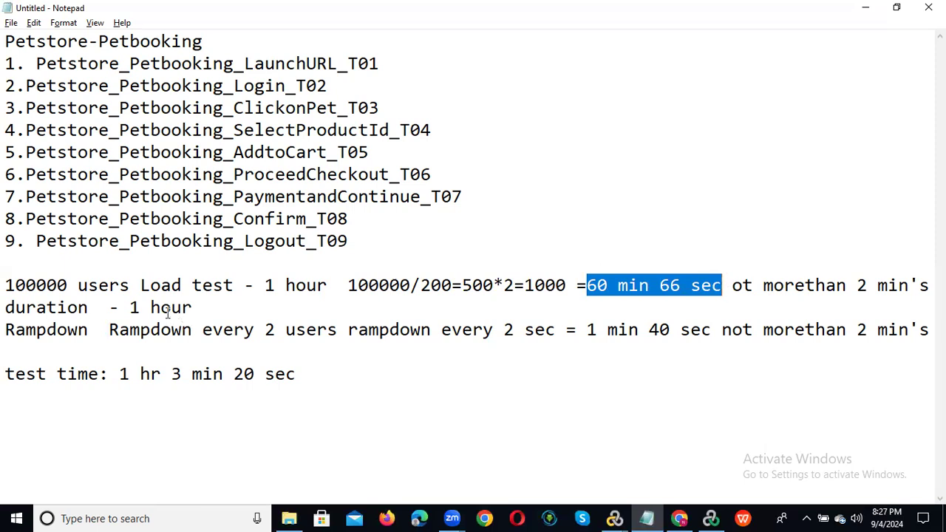
Set the Rampdown line's rate to 2000 users and rework the load test line's calculation to "100000/2000=50*2=100".
left_click(277, 330)
type("000")
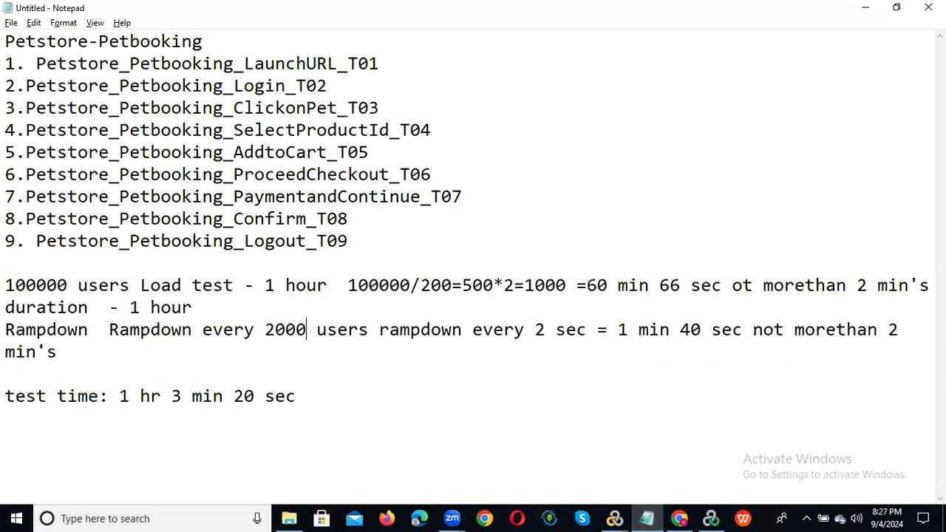
left_click(451, 286)
type("0")
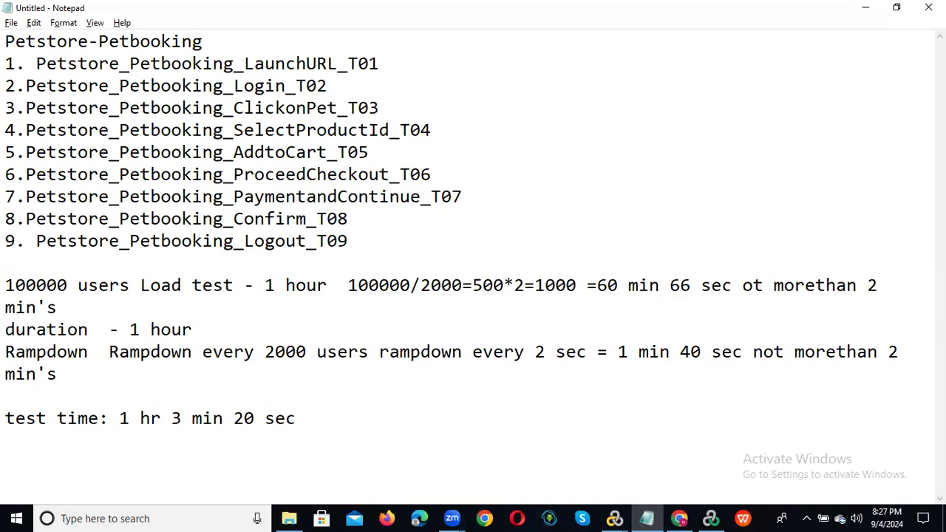
left_click(504, 285)
key("BackSpace")
left_click(567, 285)
key("BackSpace")
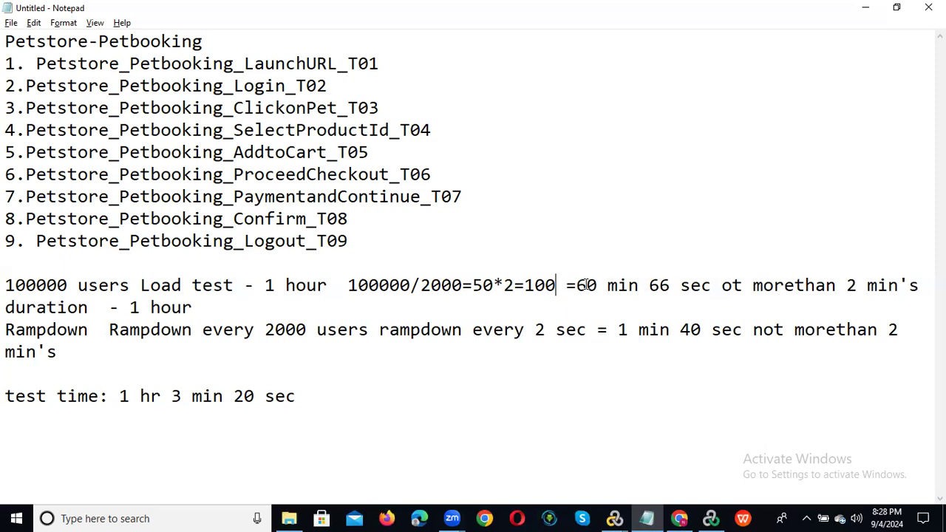
Replace the time at the end of the load test line's calculation with "1 min 40 sec".
left_click_drag(577, 286, 712, 286)
key("BackSpace")
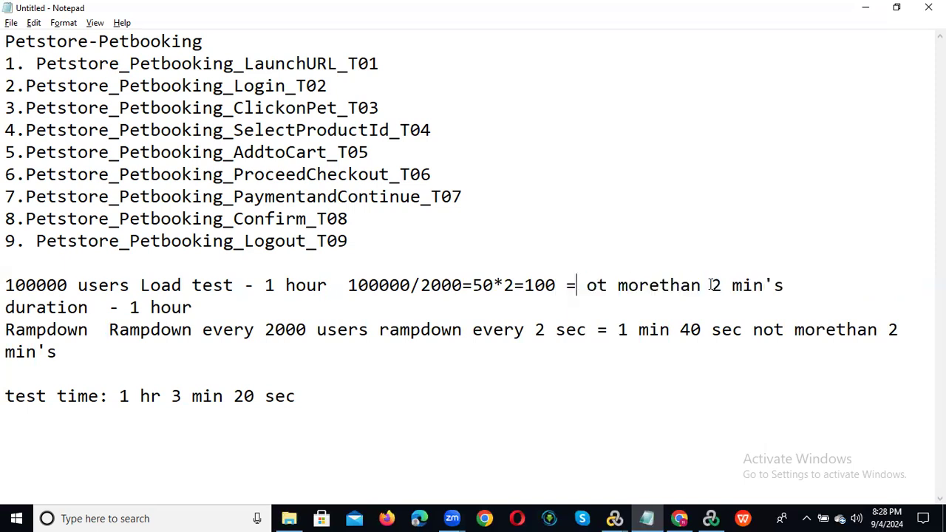
type("1 mi")
type("n 40 s")
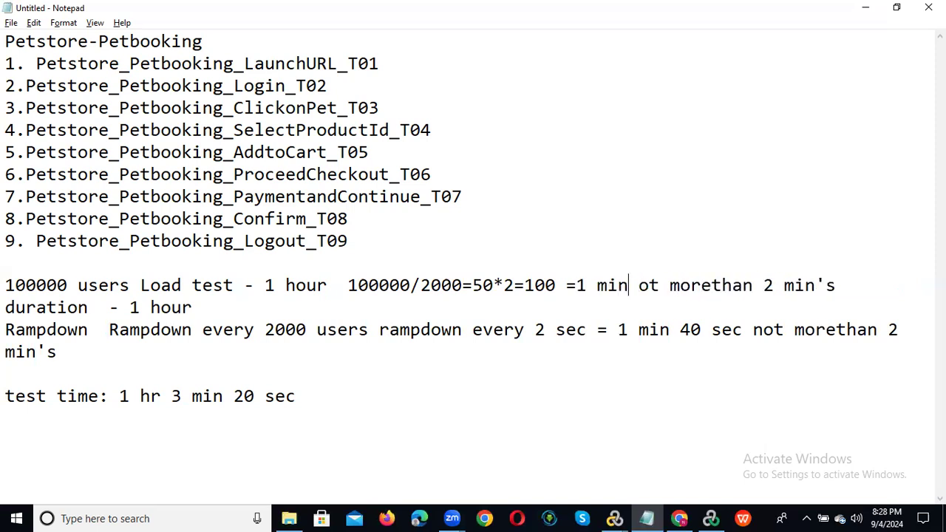
type("ec")
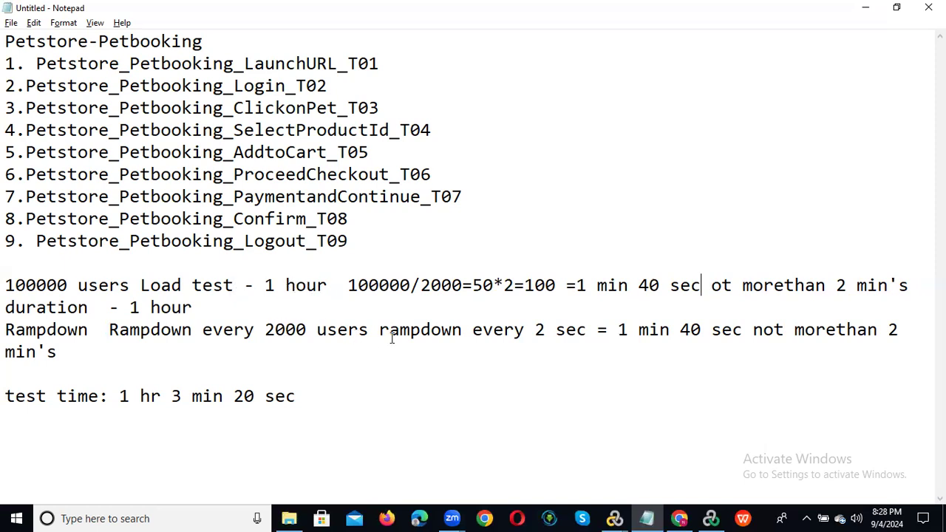
left_click_drag(537, 330, 545, 329)
left_click(546, 330)
double_click(545, 330)
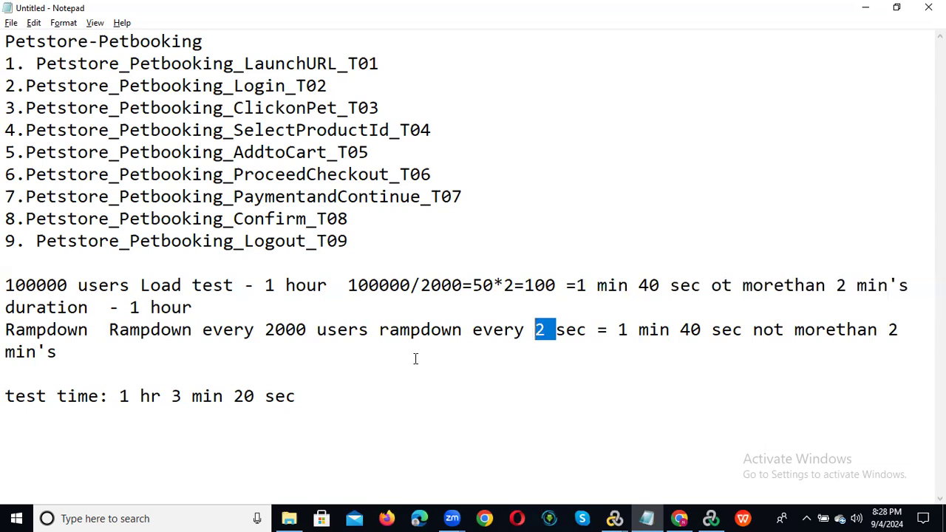
left_click(299, 396)
mouse_move(300, 396)
left_mouse_down()
mouse_move(9, 352)
mouse_move(6, 289)
mouse_move(131, 313)
mouse_move(336, 411)
mouse_move(312, 400)
left_mouse_up()
left_click(7, 289)
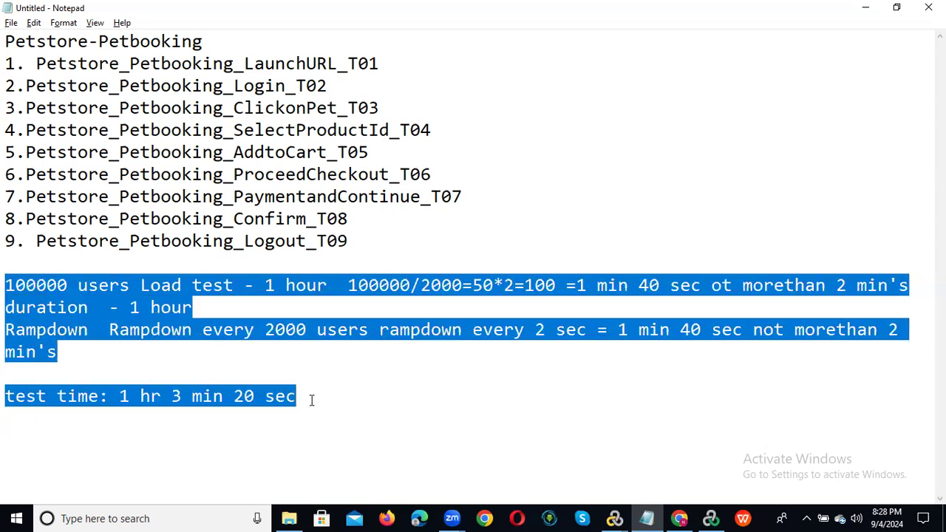
left_click(312, 400)
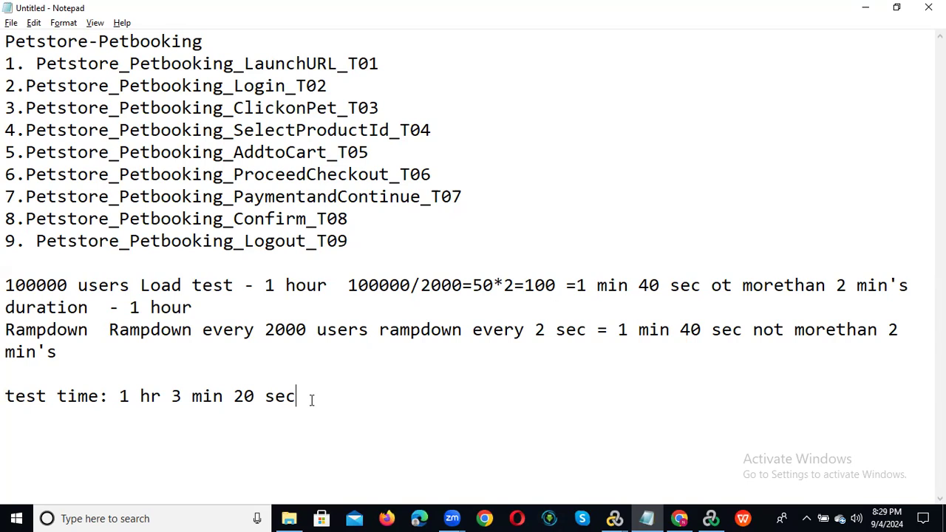
Switch to LoadRunner Controller and start running the Petstore pet booking scenario.
left_click(868, 8)
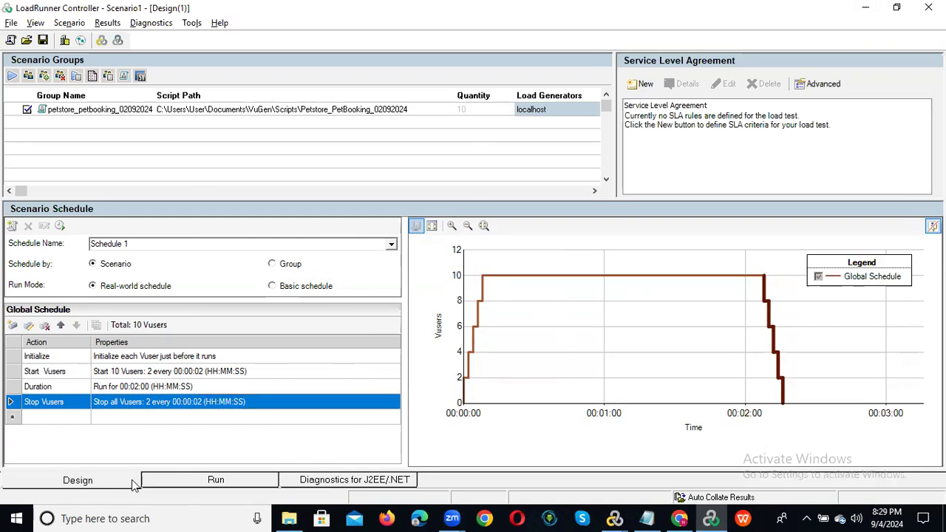
left_click(201, 483)
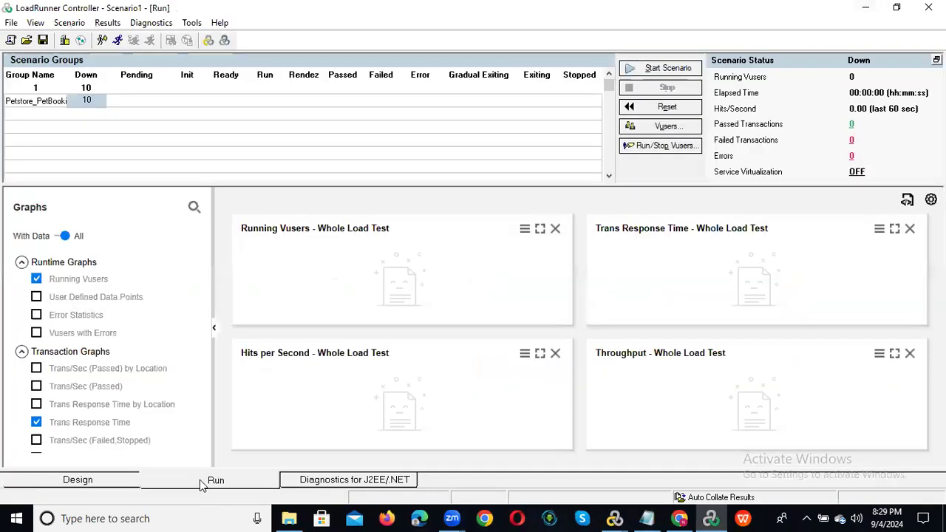
left_click(75, 488)
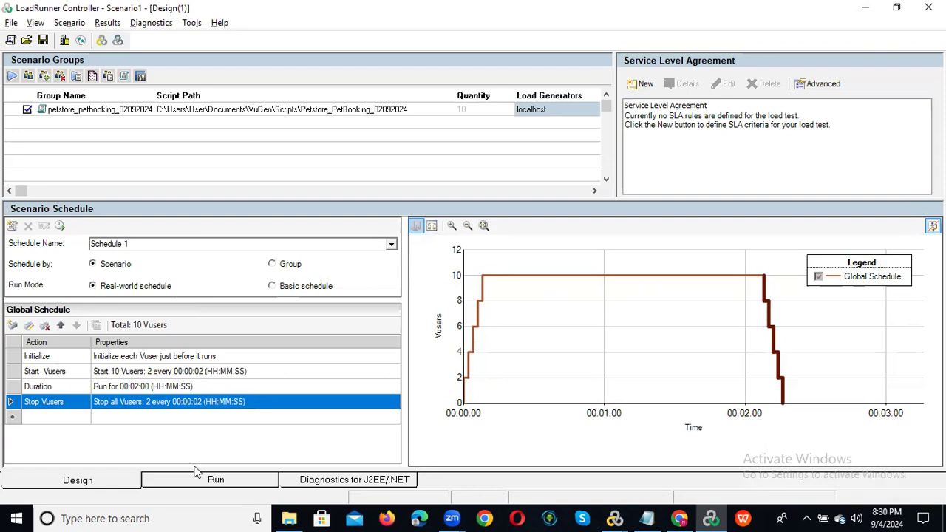
left_click(222, 480)
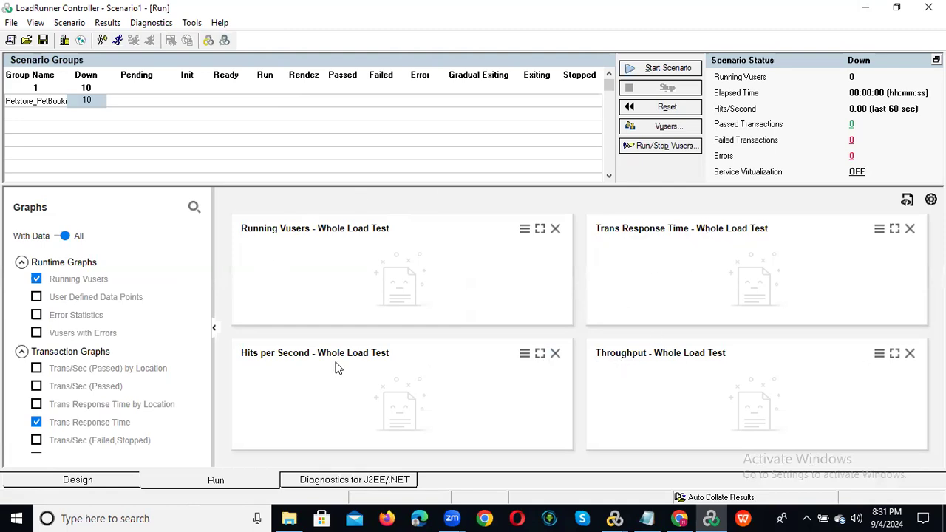
left_click(658, 69)
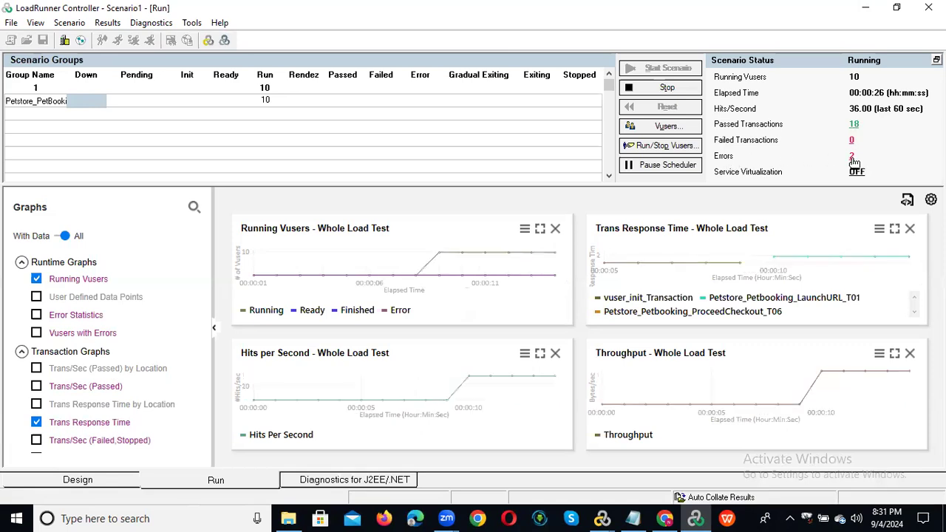
Inspect the error messages logged for the running scenario and close the output window.
left_click(853, 157)
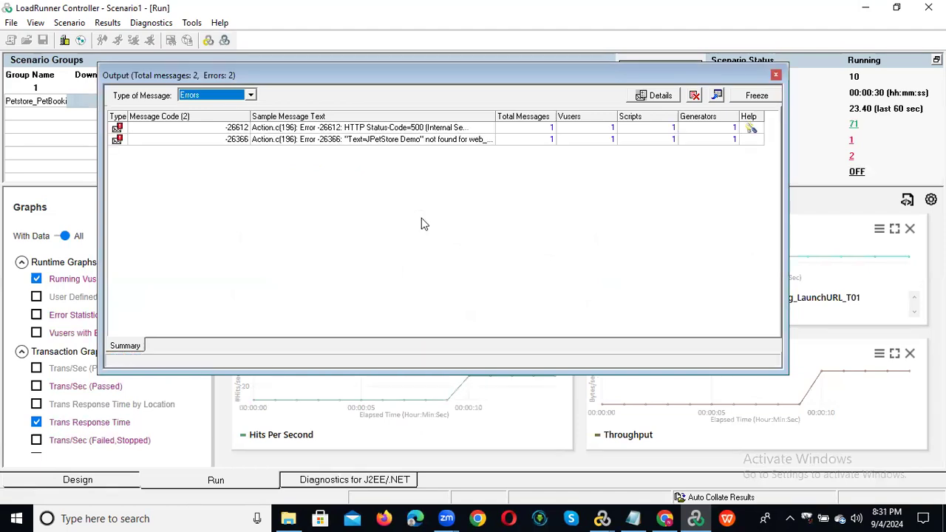
left_click(446, 129)
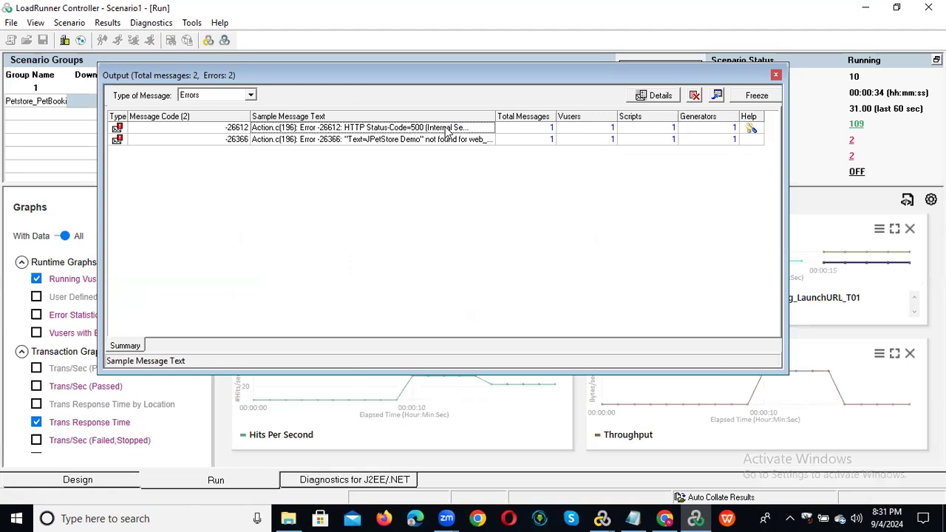
left_click(776, 76)
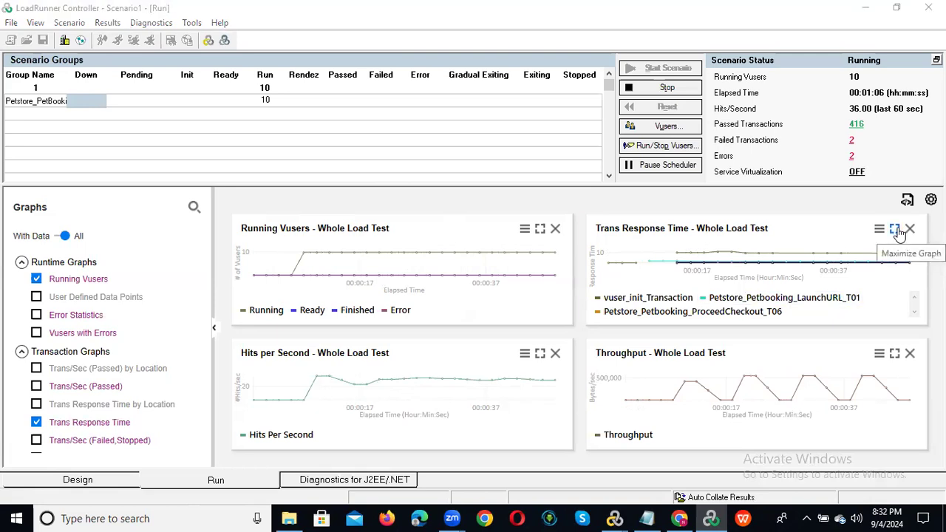
Enlarge the Trans Response Time graph, examine the response time statistics of every transaction, and return to the graph overview.
left_click(896, 230)
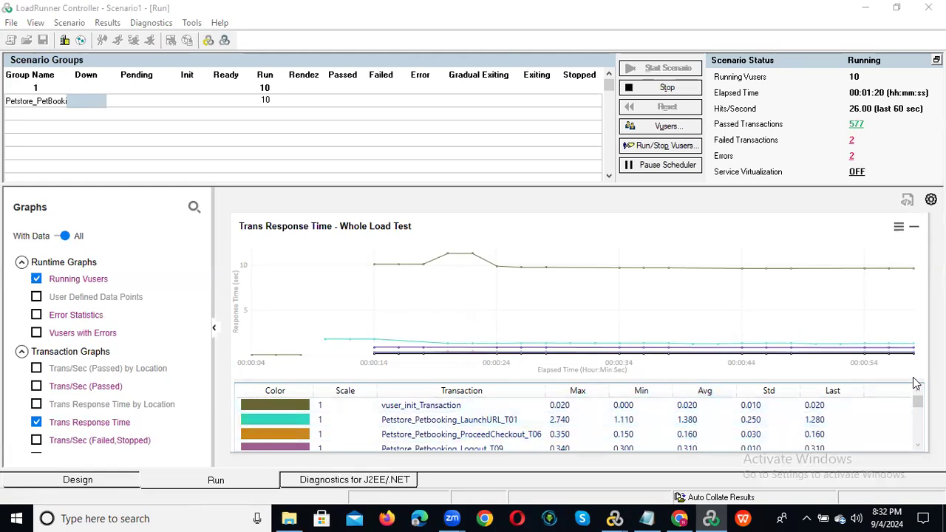
left_click(921, 448)
left_click(920, 448)
left_click(921, 448)
left_click(921, 449)
left_click(920, 448)
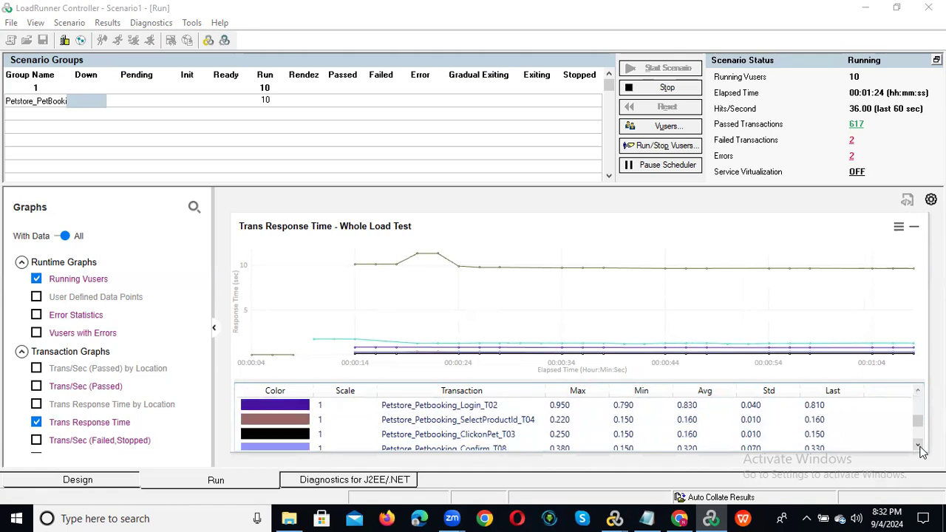
left_click(921, 448)
left_click(920, 448)
left_click(920, 449)
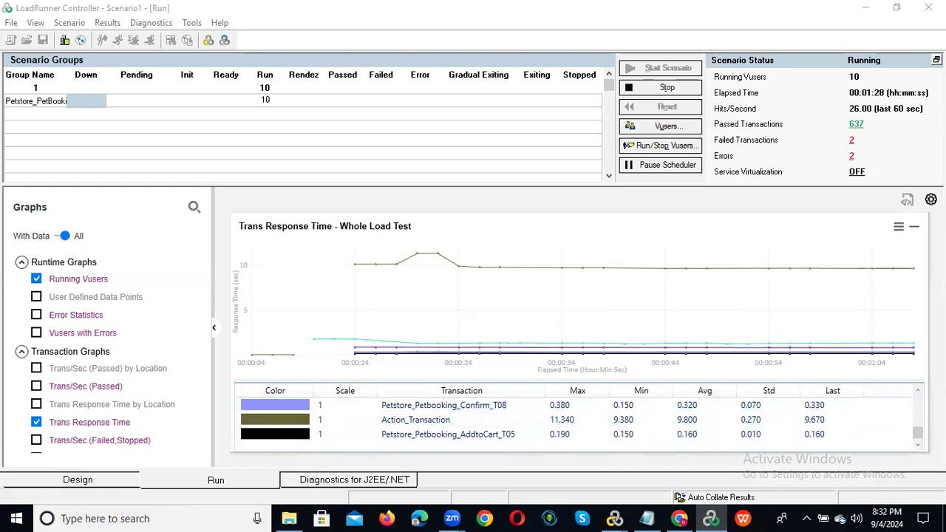
left_click(918, 393)
left_click(918, 393)
left_click(918, 393)
left_click(918, 393)
left_click(919, 394)
left_click(919, 394)
left_click(919, 394)
left_click(919, 394)
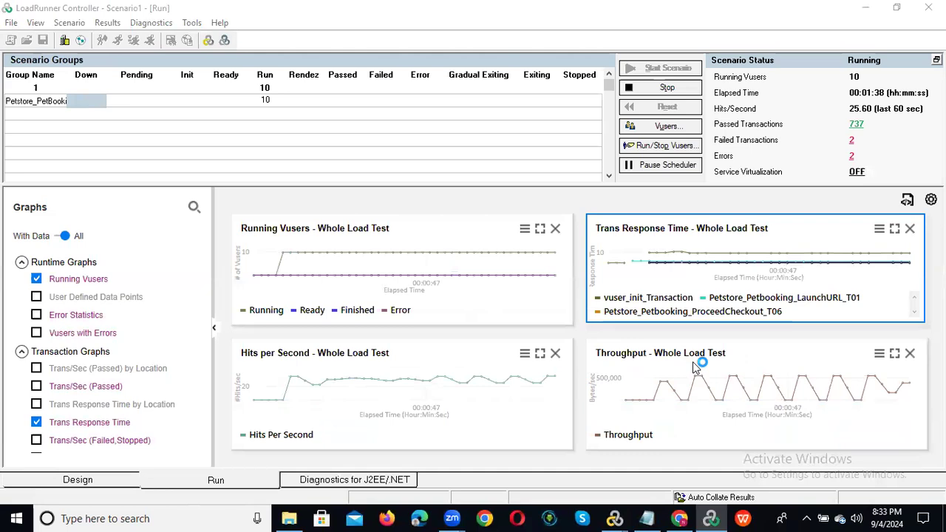
Enlarge the Throughput graph to examine its statistics, and return to the graph overview.
left_click(707, 422)
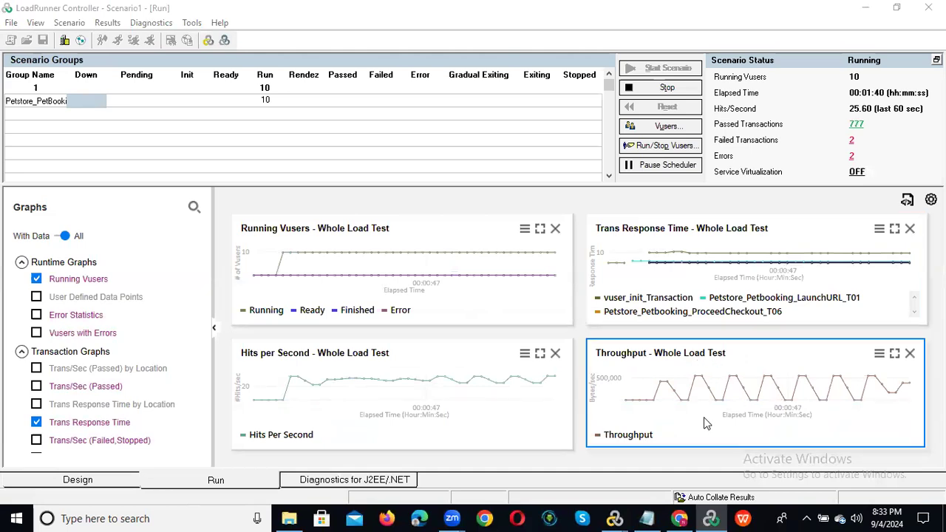
double_click(706, 422)
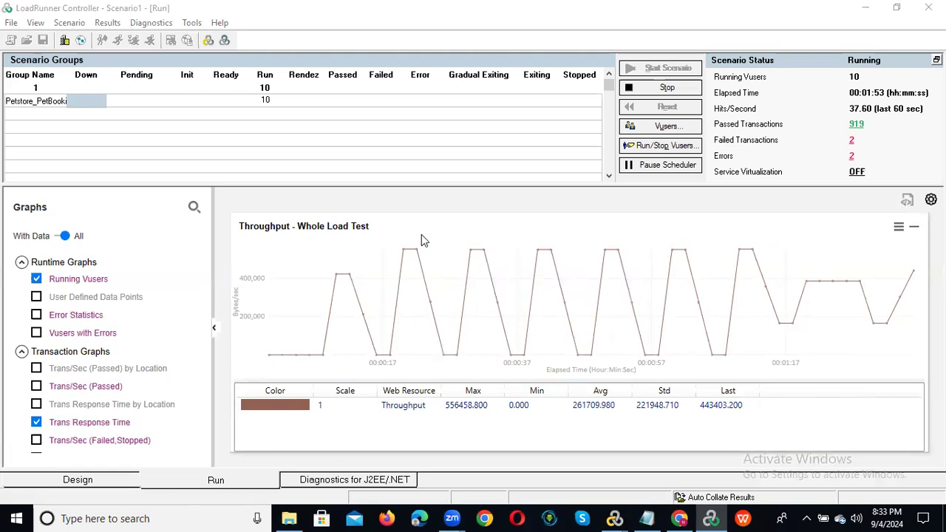
double_click(458, 255)
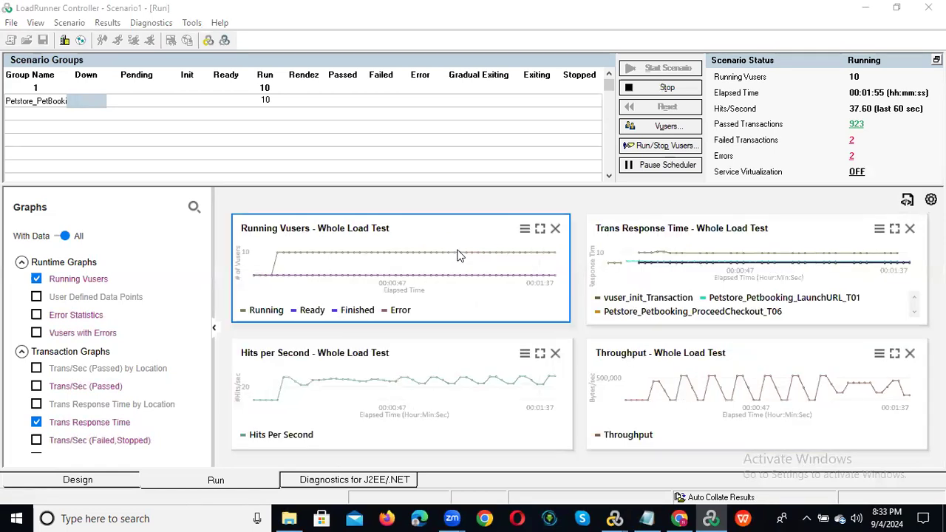
Enlarge the Running Vusers graph and the Hits per Second graph in turn, returning to the graph overview after each.
double_click(459, 255)
double_click(444, 323)
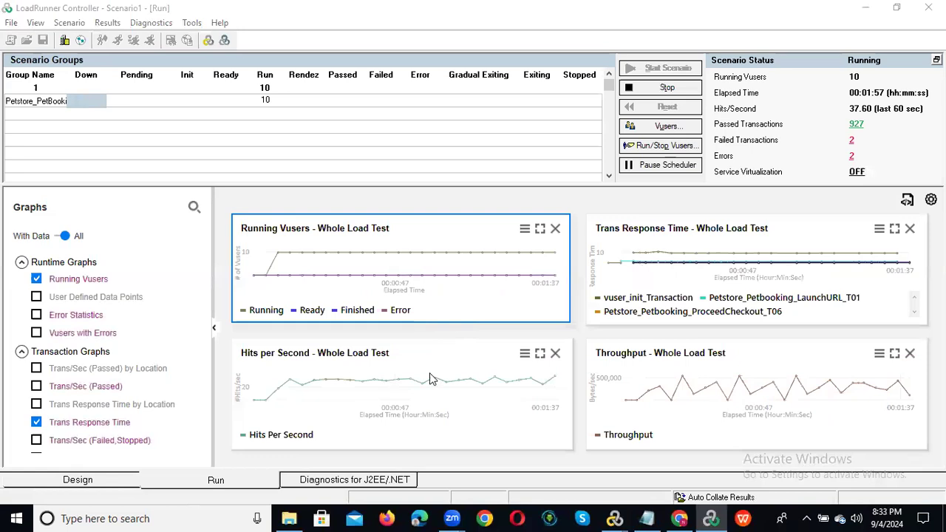
left_click(449, 365)
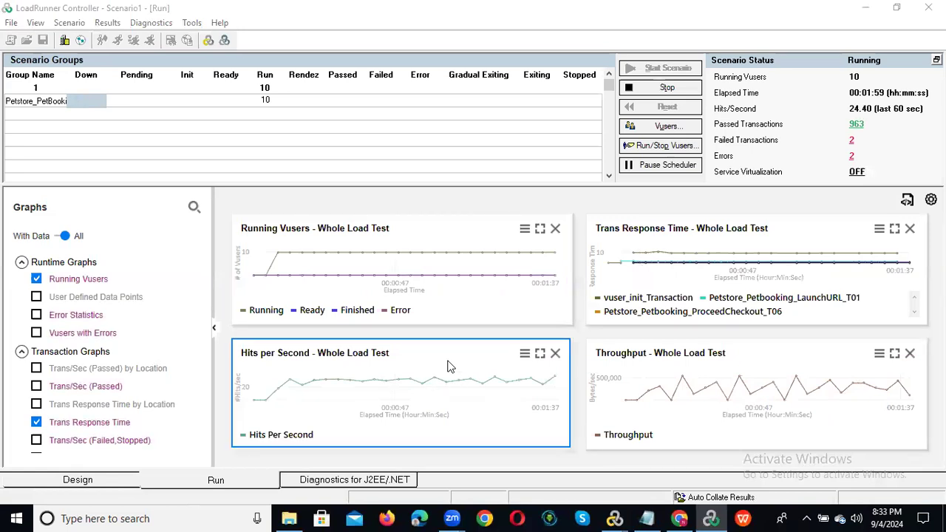
double_click(479, 407)
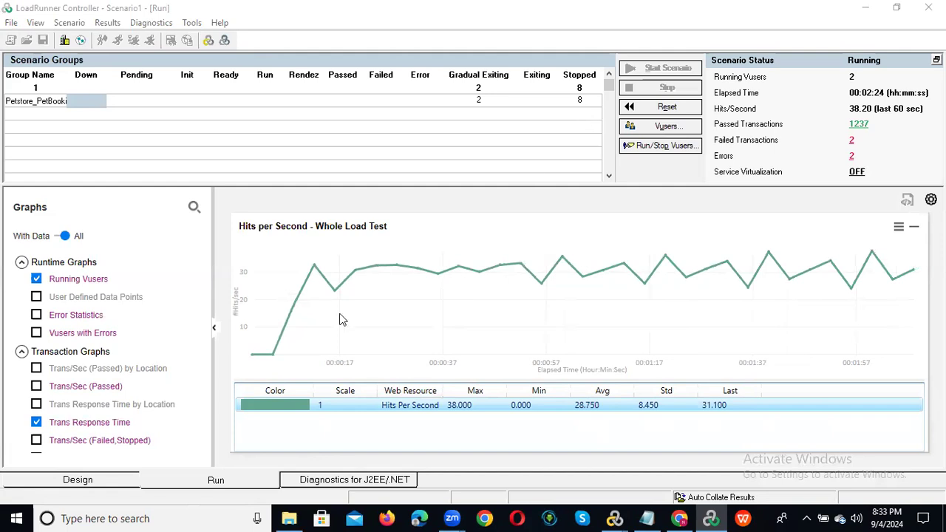
double_click(360, 295)
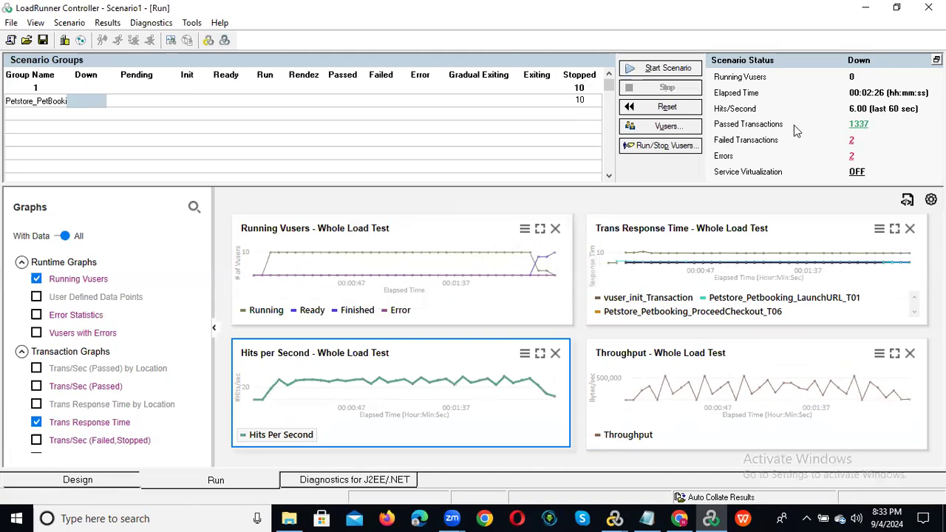
Open Calculator in a smaller window placed so that the scenario status stays readable.
left_click(871, 136)
left_click(719, 168)
left_click(139, 518)
type("cal")
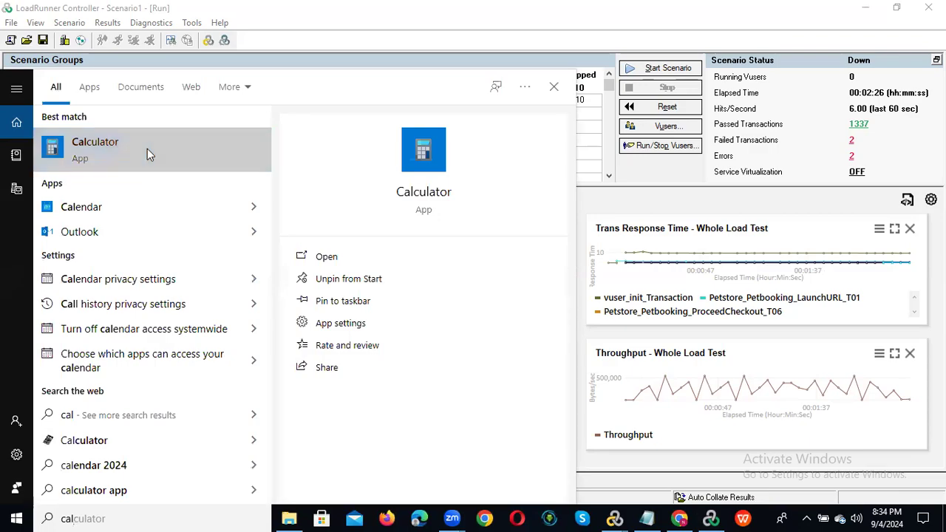
left_click(208, 149)
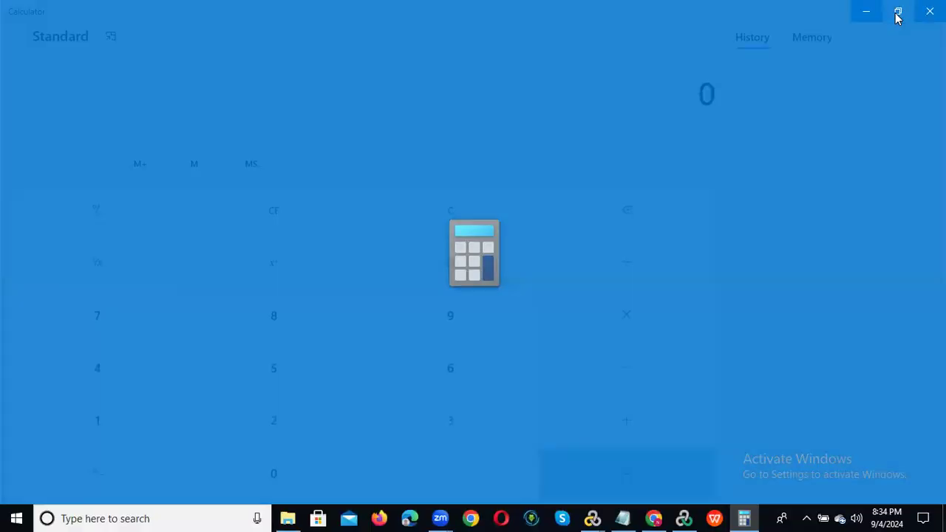
left_click(897, 14)
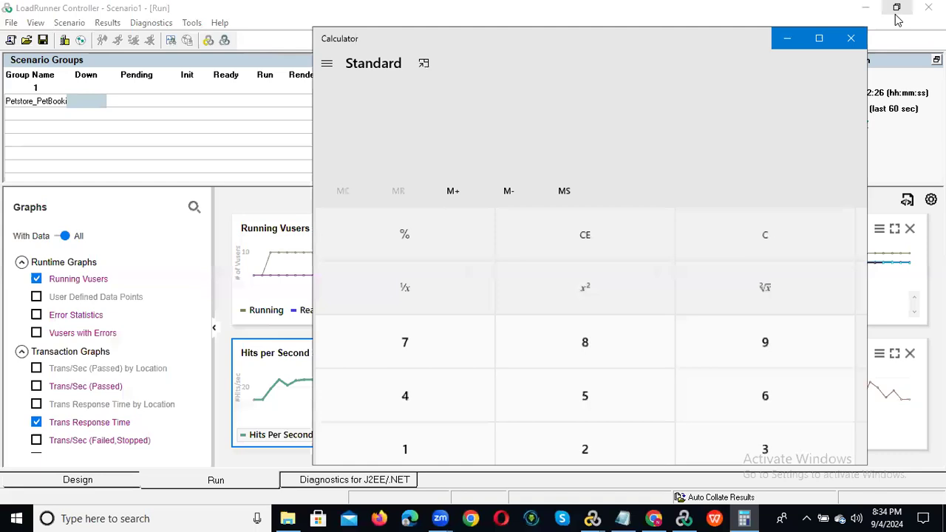
left_click_drag(691, 38, 513, 35)
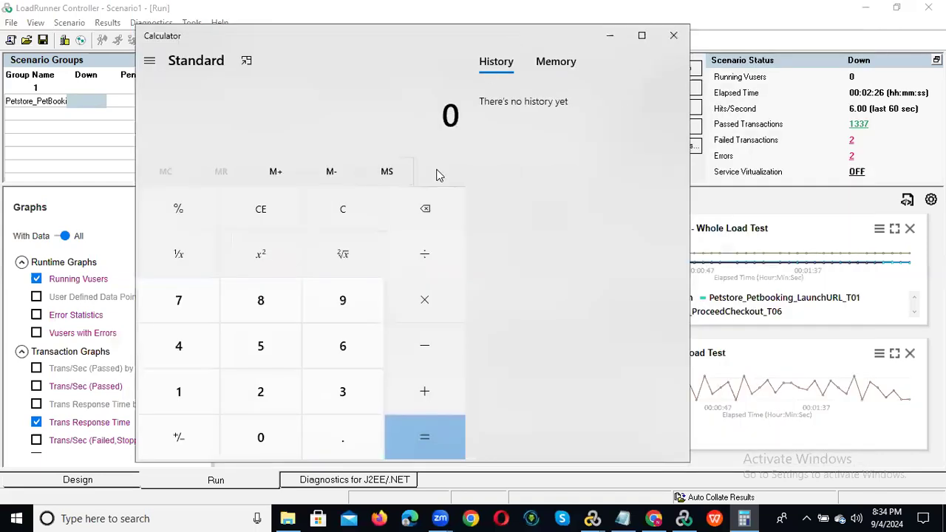
Calculate 3 percent of the passed transactions as 1337 × 3 ÷ 100 and minimize Calculator.
left_click(192, 402)
left_click(353, 394)
left_click(352, 393)
left_click(175, 297)
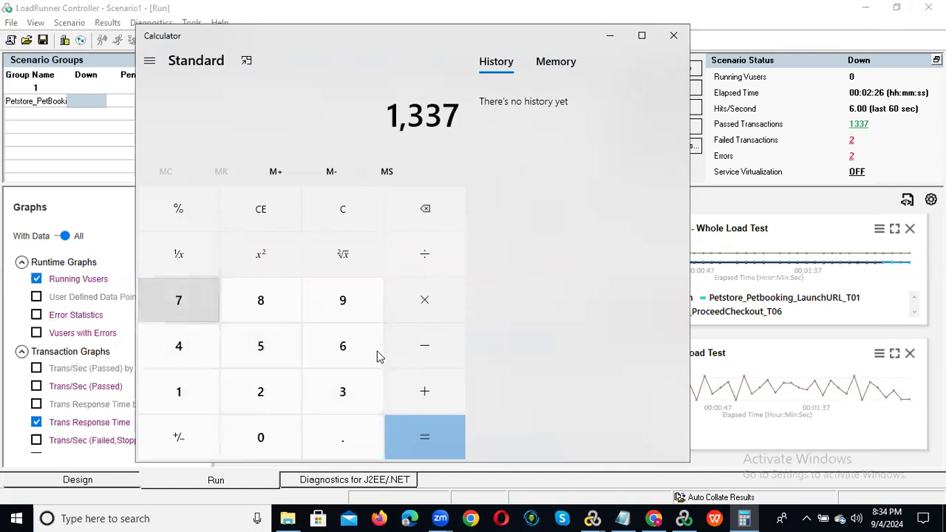
left_click(419, 301)
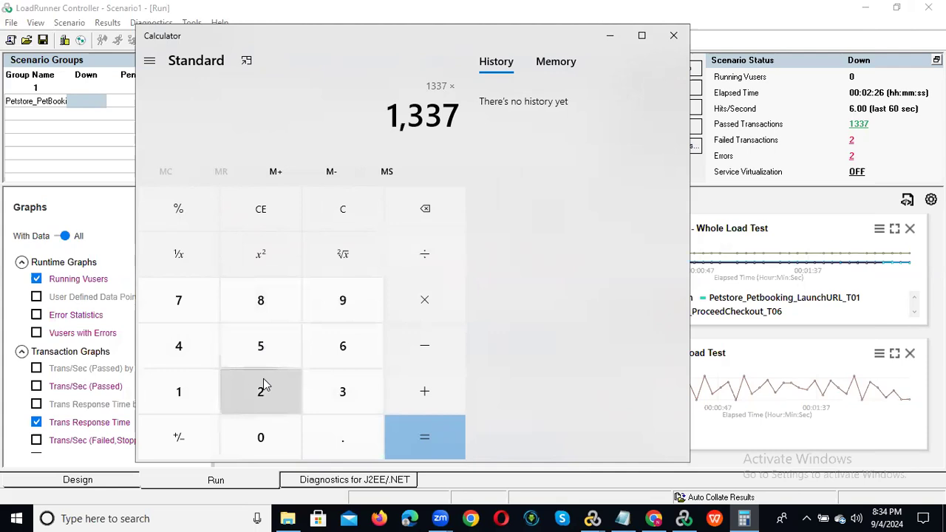
left_click(342, 386)
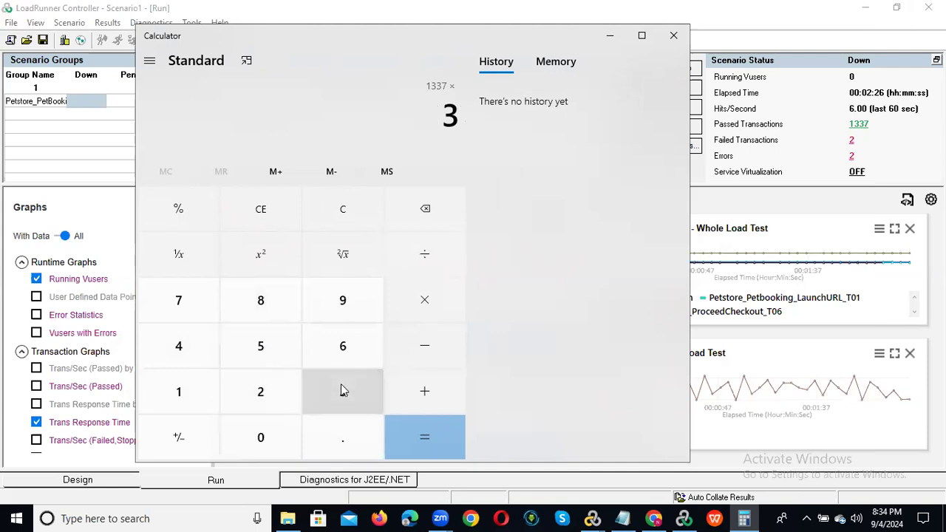
left_click(404, 254)
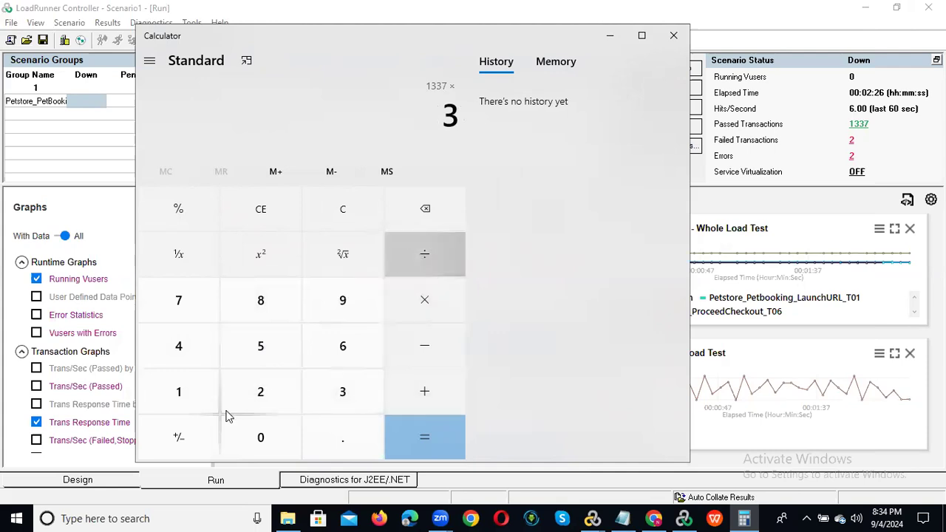
left_click(198, 393)
left_click(274, 443)
left_click(275, 442)
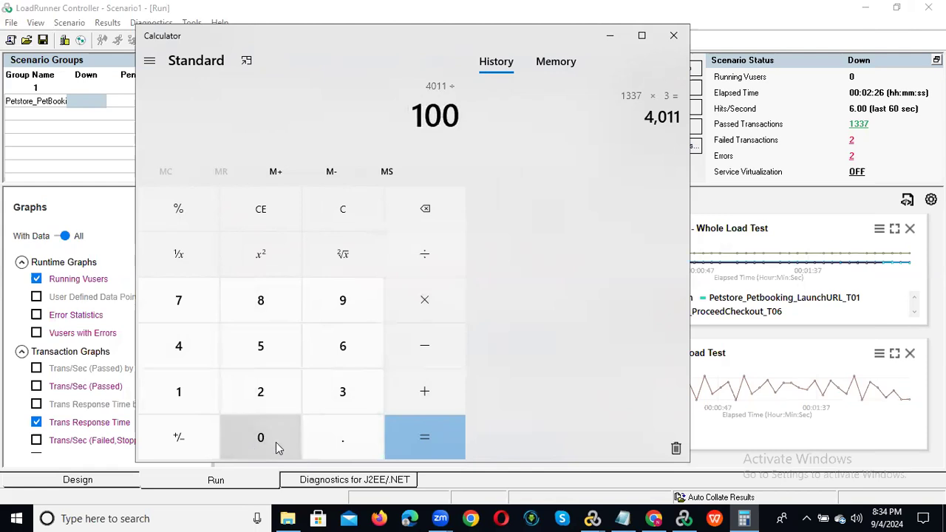
left_click(420, 437)
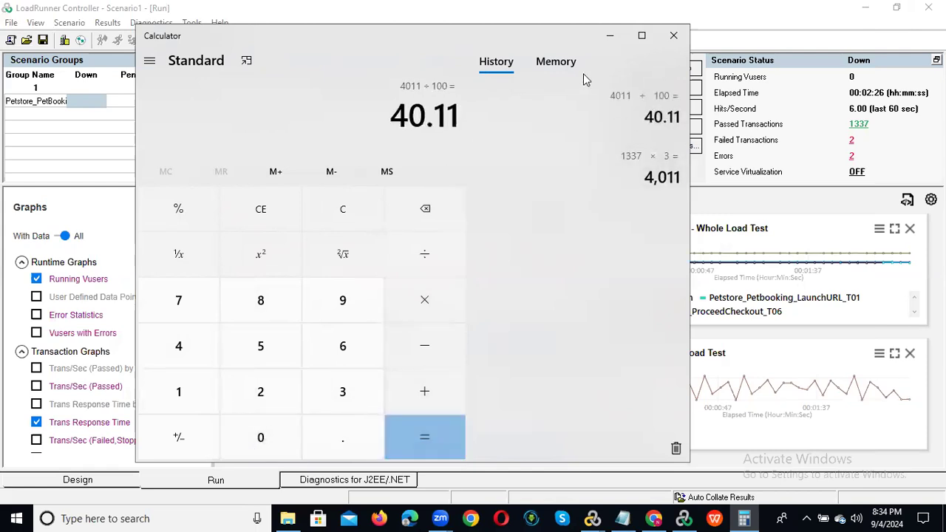
left_click(610, 36)
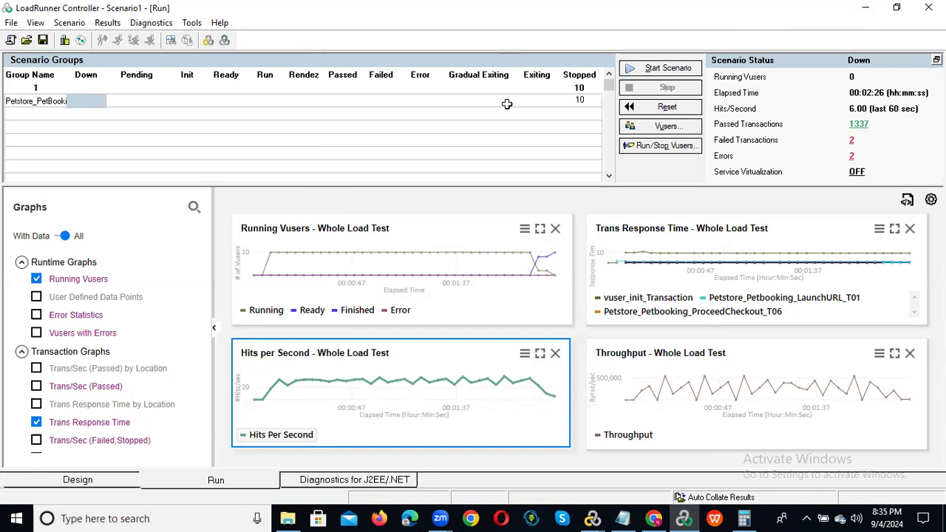
Reopen the finished scenario's errors and show the detailed message of the HTTP Status-Code=500 error.
left_click(852, 156)
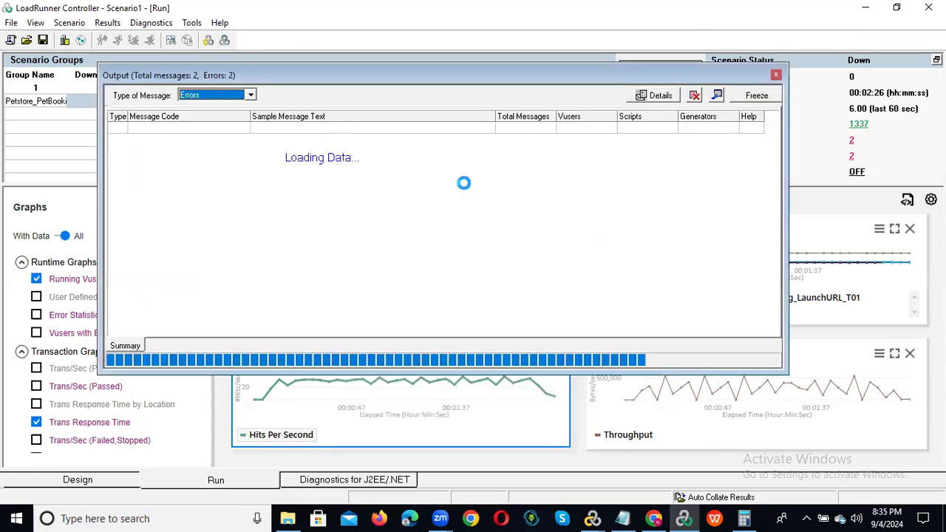
left_click(444, 128)
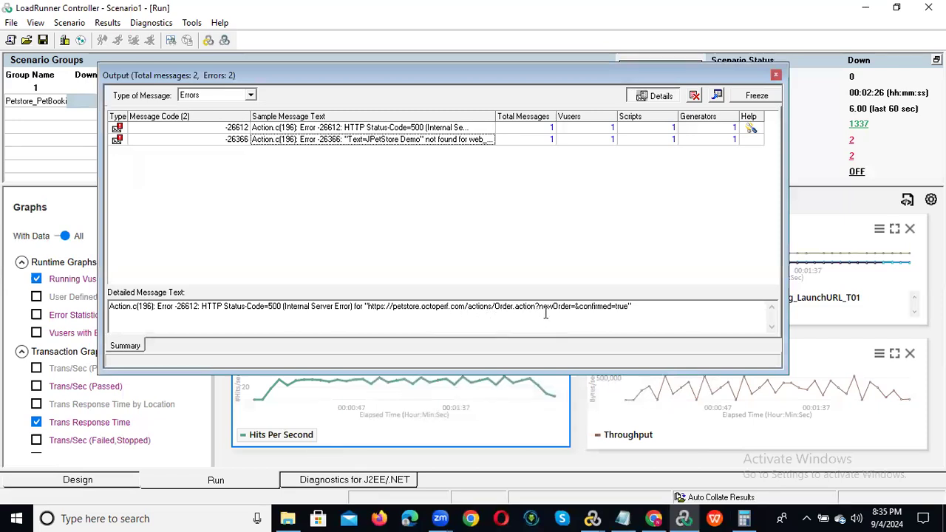
Examine the end of the failing order request's URL, glance at the recorded script in Virtual User Generator, and close the error output.
left_click_drag(634, 309, 580, 304)
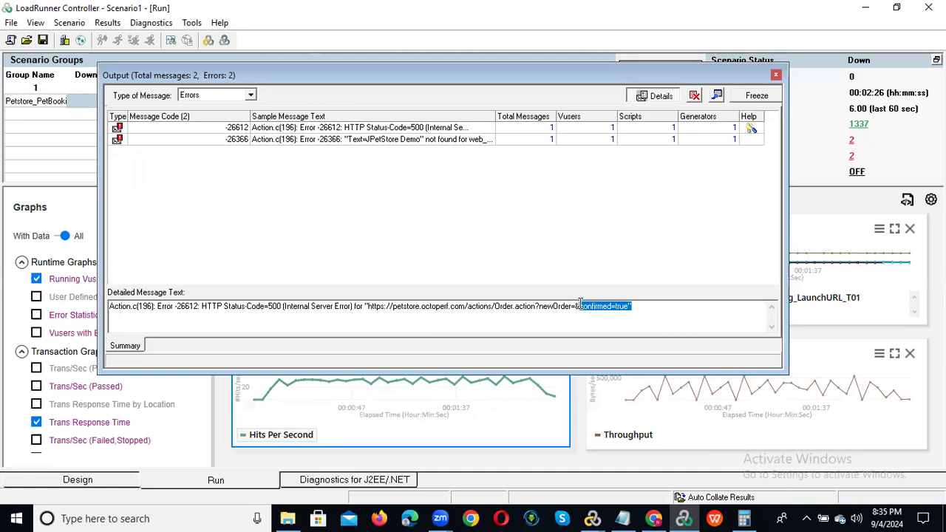
left_click_drag(644, 306, 576, 305)
left_click(592, 518)
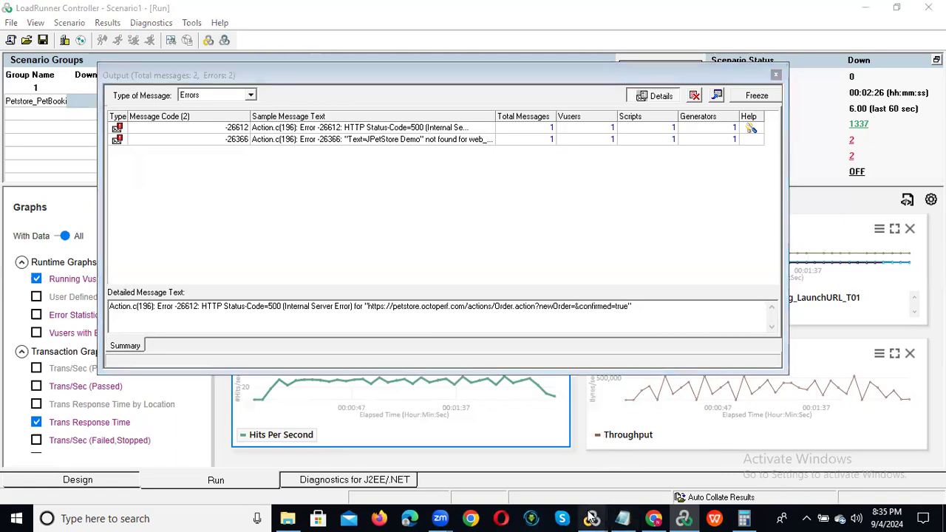
left_click(565, 488)
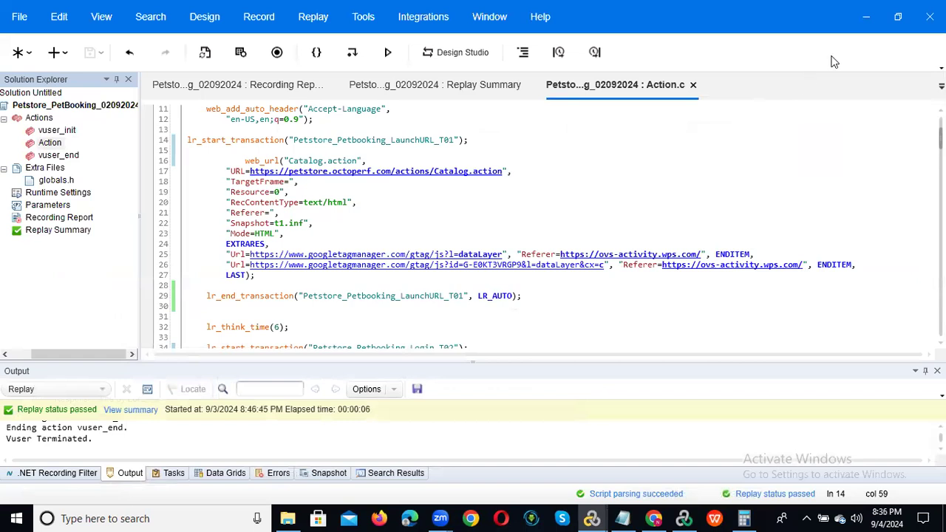
left_click(865, 18)
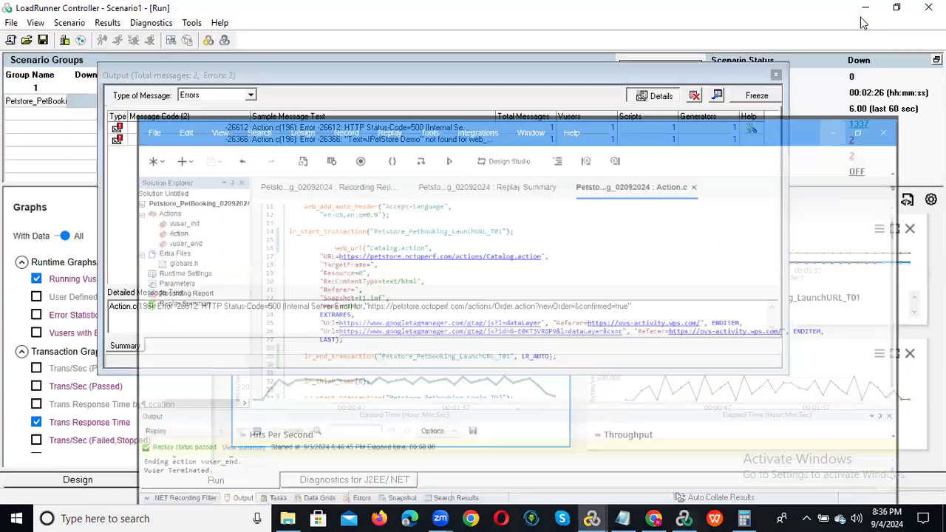
left_click(776, 75)
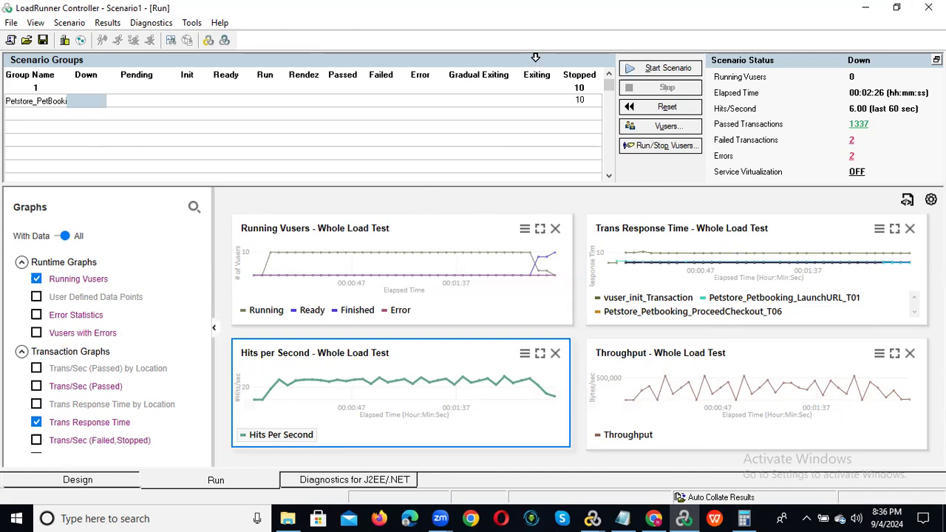
Analyze the finished scenario's results and bring up the generated session in LoadRunner Analysis.
left_click(581, 86)
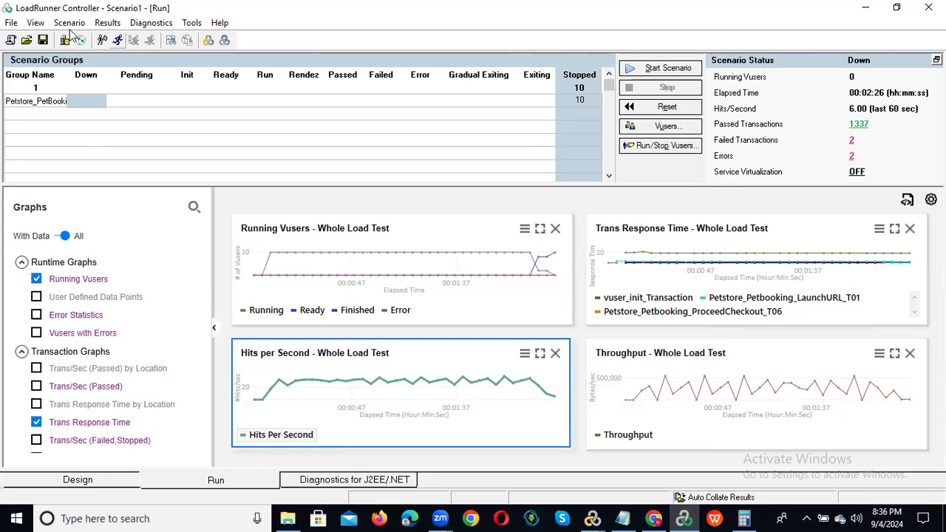
left_click(107, 23)
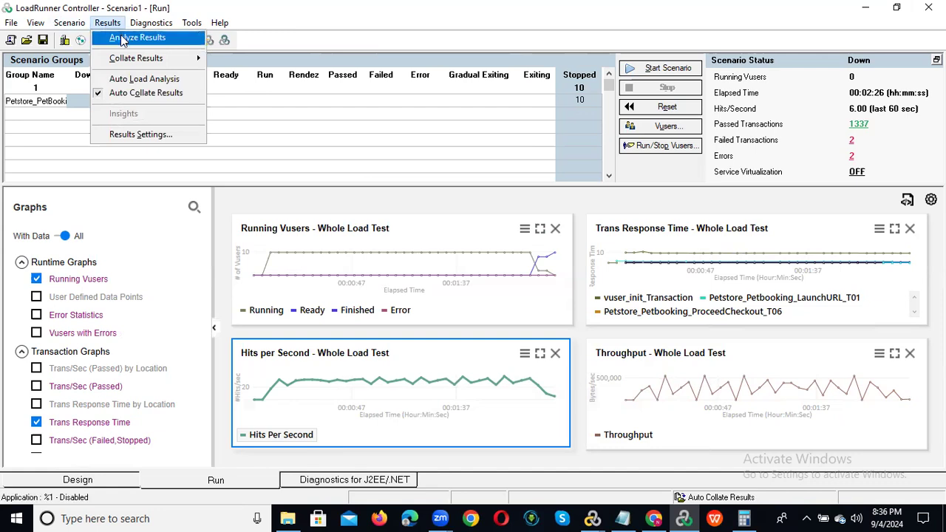
left_click(124, 41)
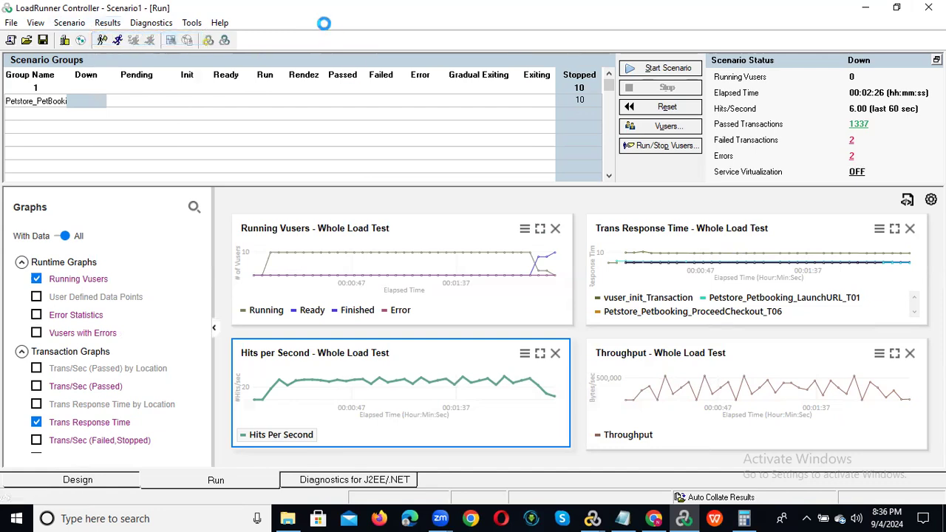
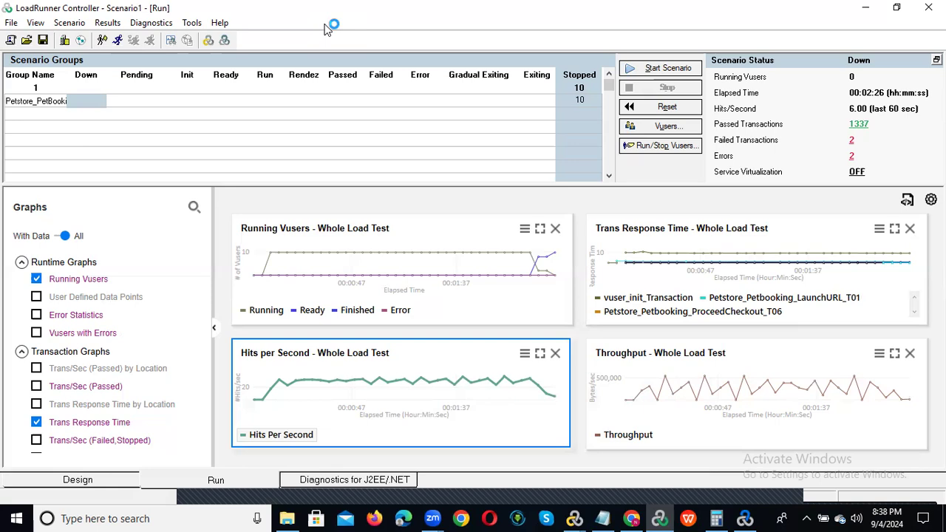
mouse_move(745, 517)
left_click(771, 470)
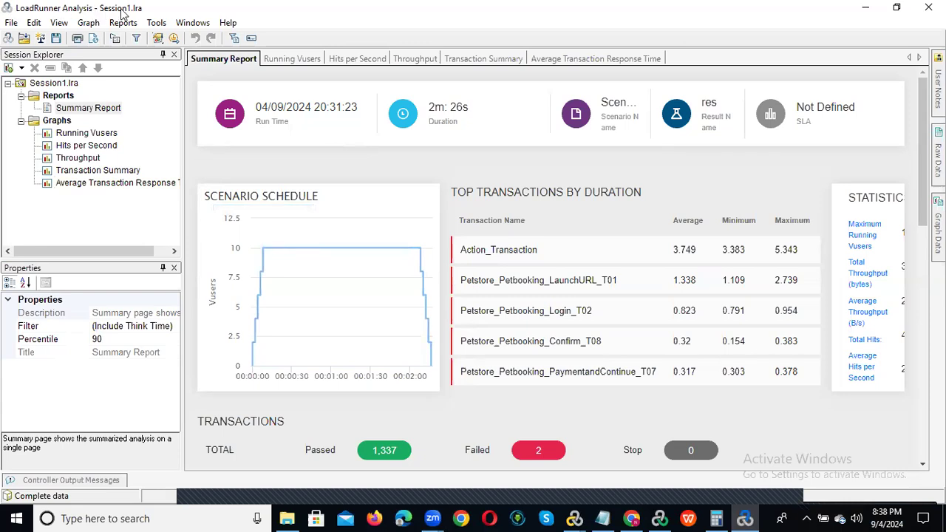
Examine the test's run time and duration at the start of the Summary Report.
mouse_move(286, 252)
double_click(315, 111)
left_click_drag(314, 111, 360, 112)
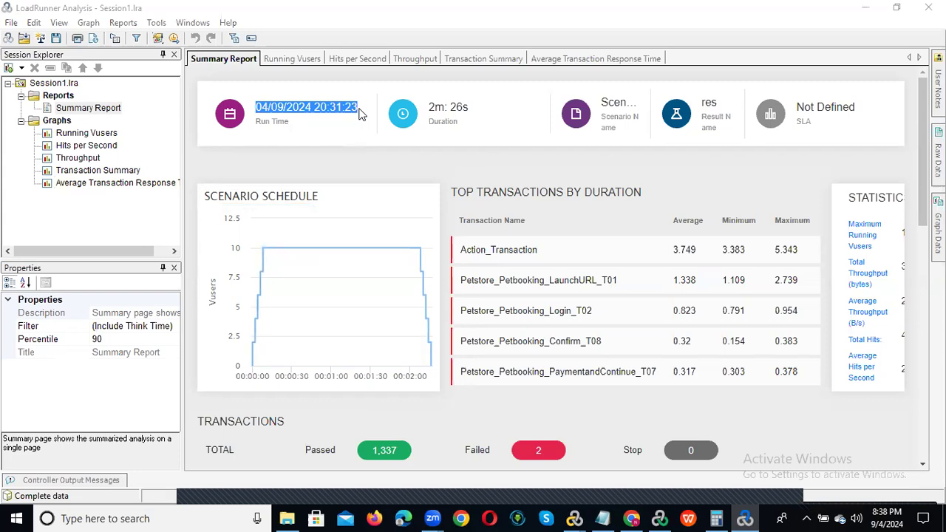
left_click(327, 114)
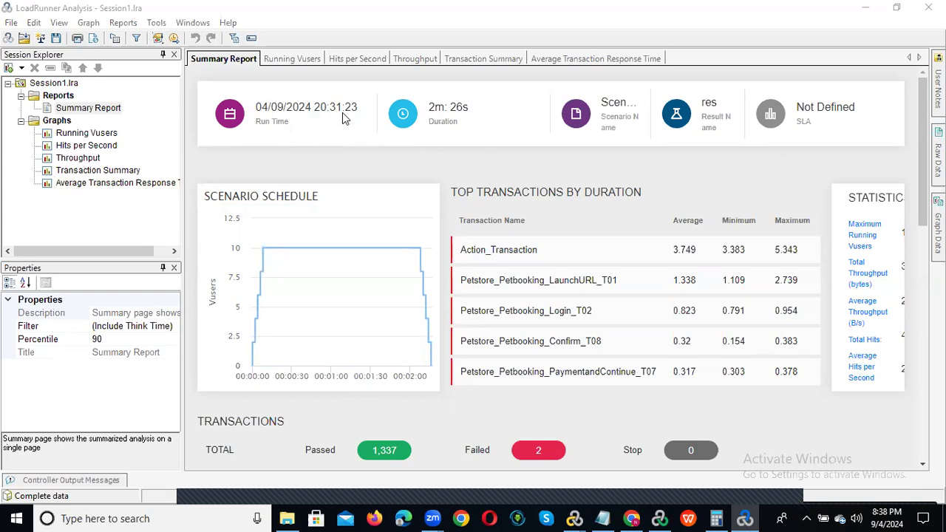
left_click_drag(430, 122, 465, 123)
left_click(453, 105)
double_click(453, 105)
Review the Summary Report down to the HTTP responses, and check the average response times of the individual Petstore transactions.
left_click_drag(923, 218, 914, 435)
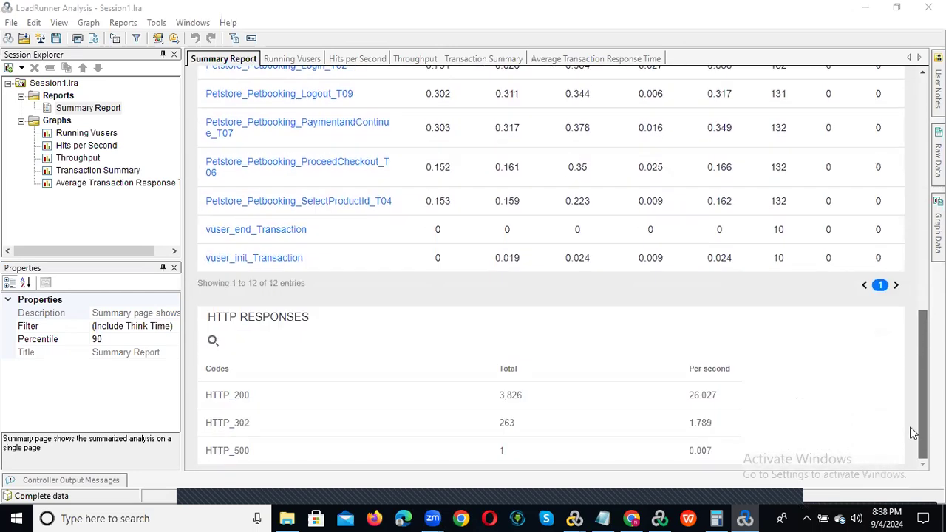
left_click_drag(914, 400, 917, 222)
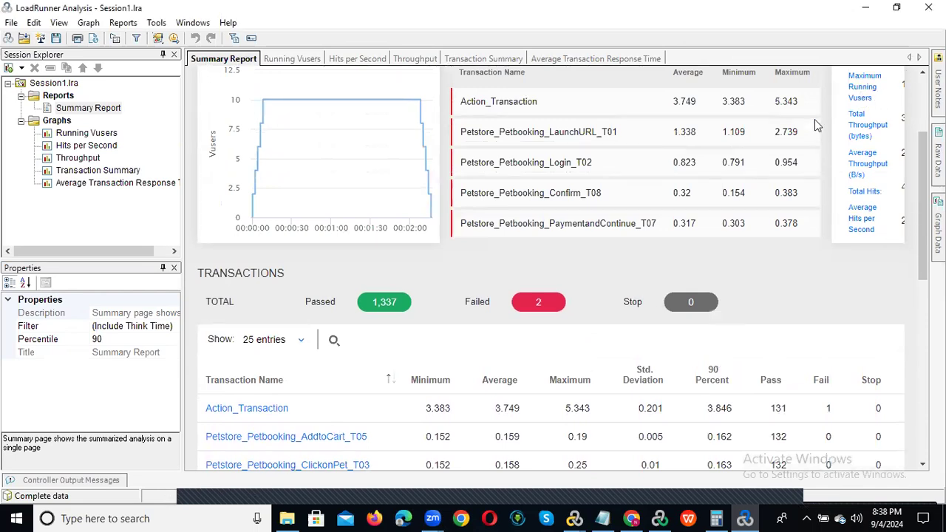
left_click_drag(920, 225, 917, 312)
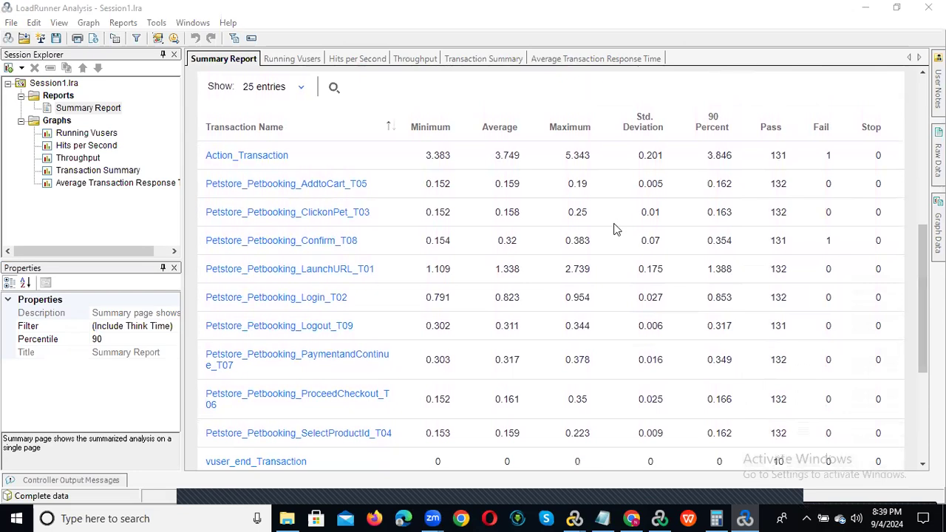
left_click_drag(922, 251, 921, 257)
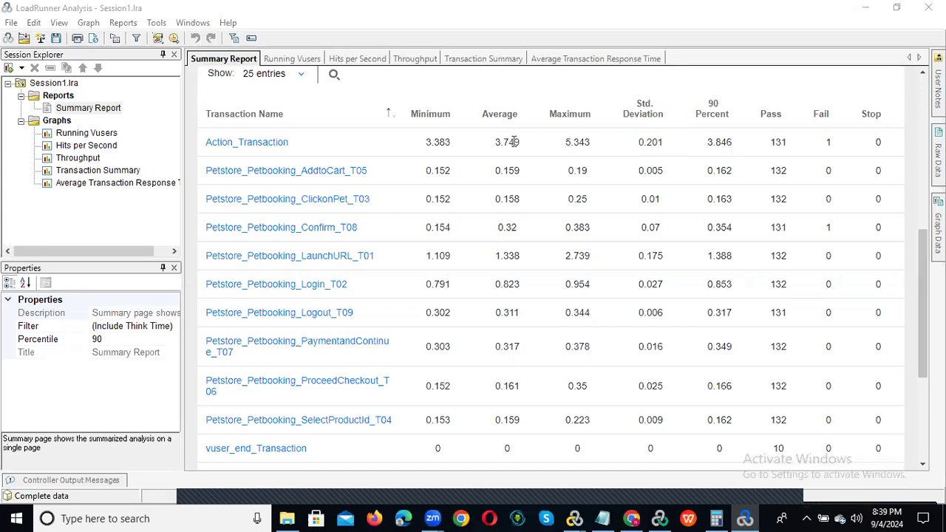
left_click_drag(494, 142, 516, 193)
left_click_drag(494, 257, 521, 256)
left_click_drag(495, 286, 523, 288)
left_click_drag(494, 199, 524, 203)
left_click(499, 420)
left_click_drag(494, 420, 522, 420)
left_click_drag(500, 227, 519, 227)
Switch to LoadRunner Controller and display the scenario's design with its global schedule.
left_click(660, 518)
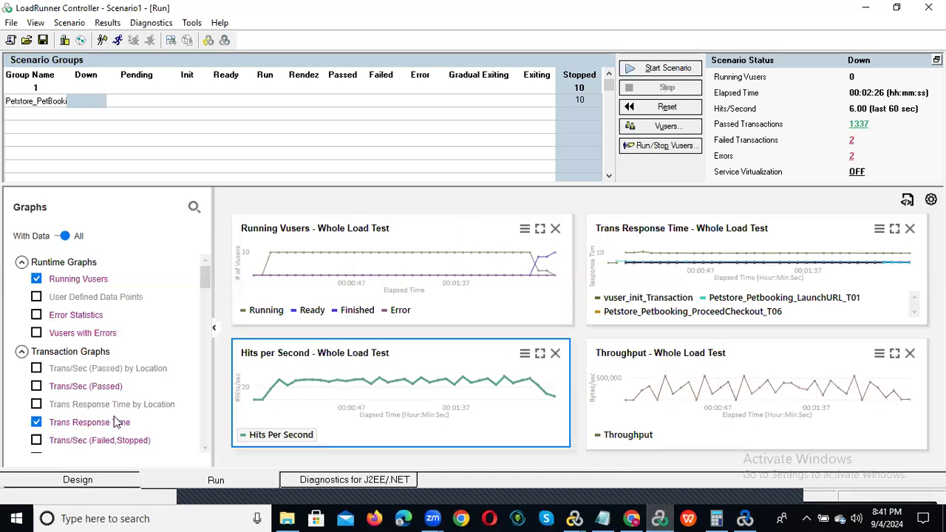
left_click(83, 482)
left_click(216, 480)
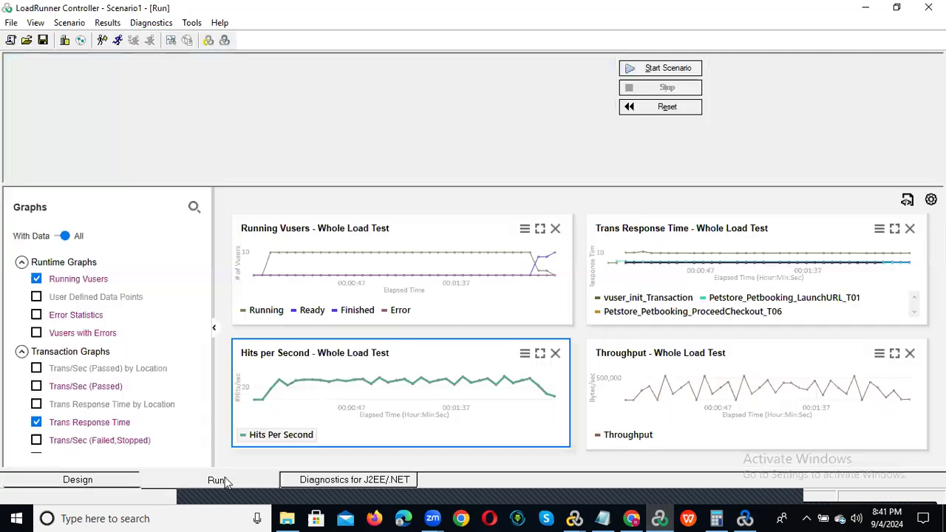
left_click(103, 481)
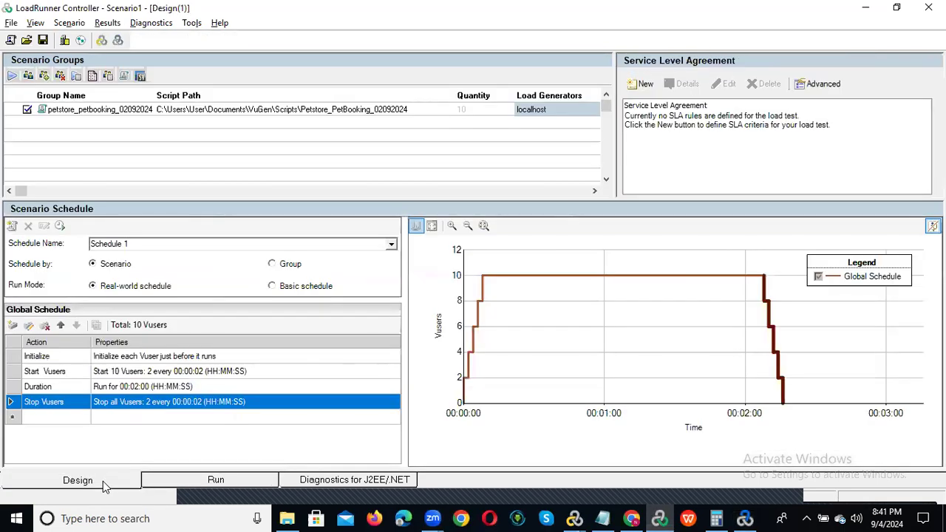
Switch to Notepad, check the 100000-user load plan, and add two line breaks after the test time.
left_click(604, 517)
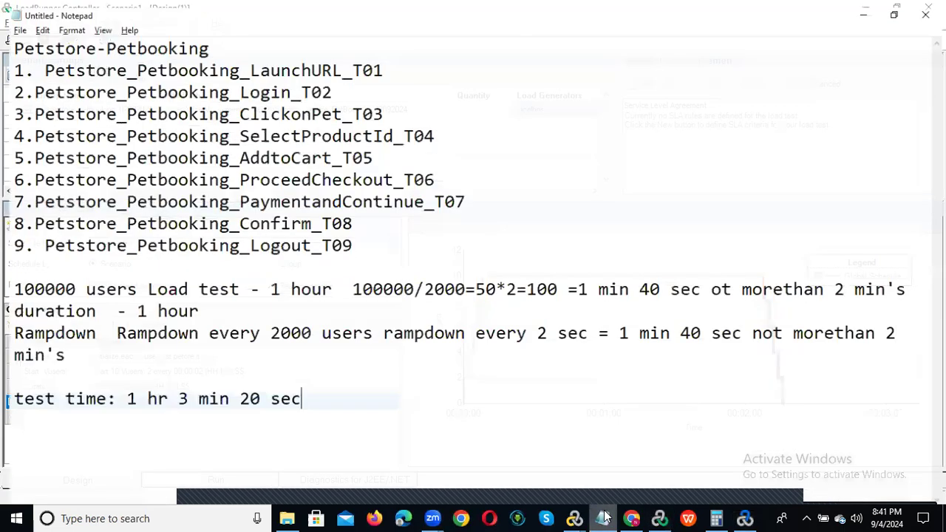
left_click_drag(5, 285, 68, 285)
left_click(5, 285)
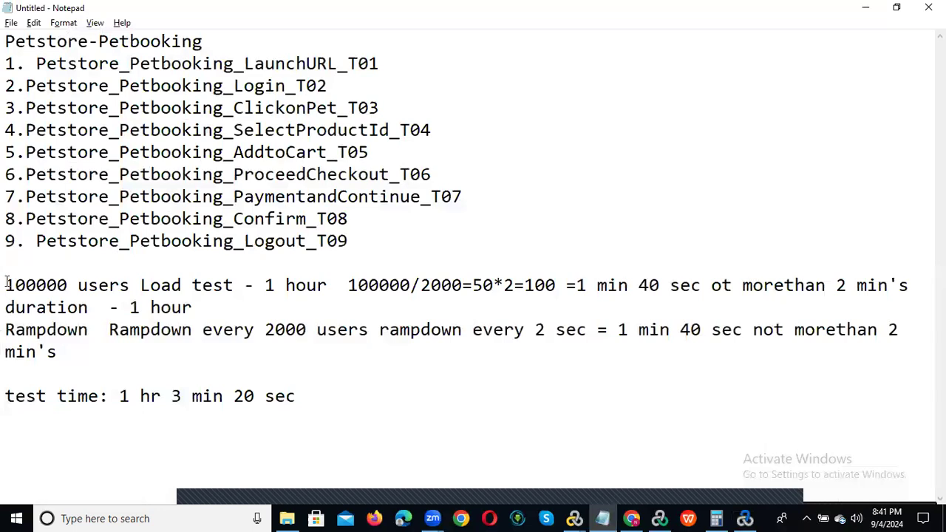
left_click(332, 398)
key("Return")
key("Return")
Check the analysis report and scenario schedule, and start a list directly below Notepad's test time with "1. 1000 users".
left_click(747, 517)
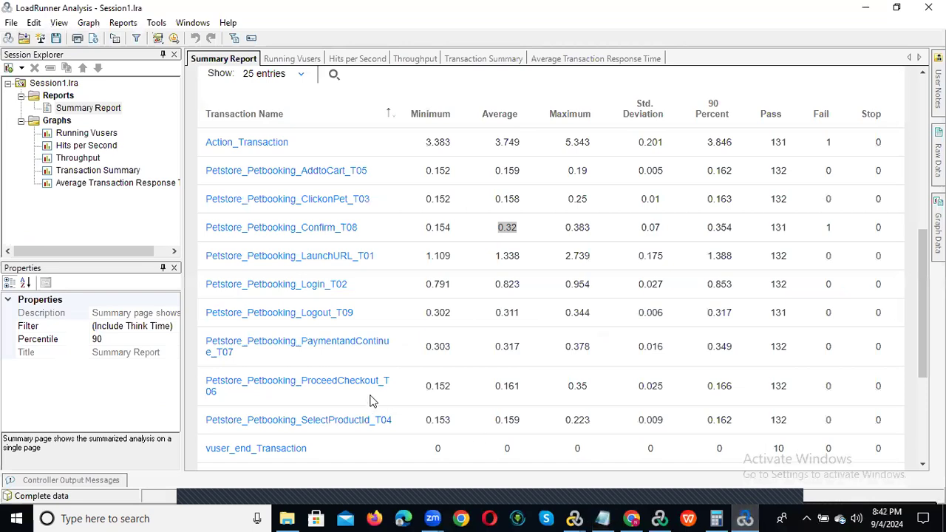
left_click(660, 519)
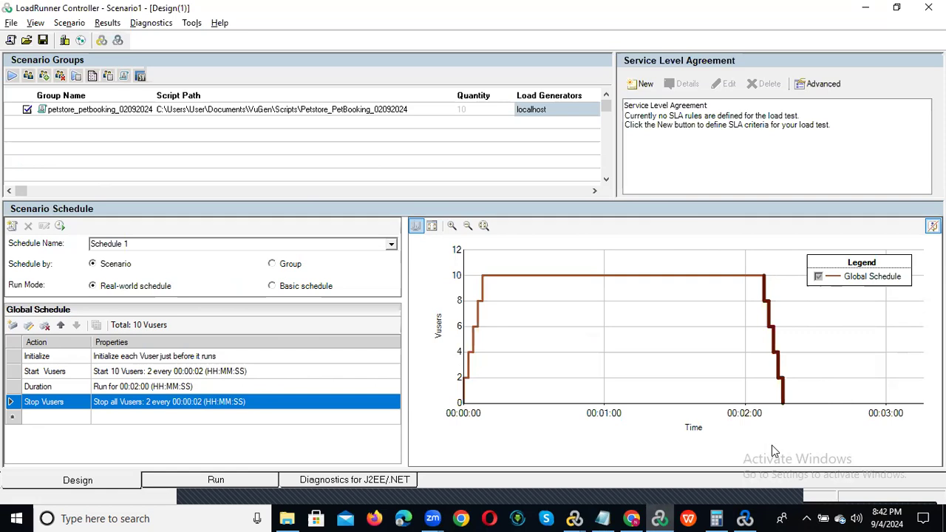
key("alt+Tab")
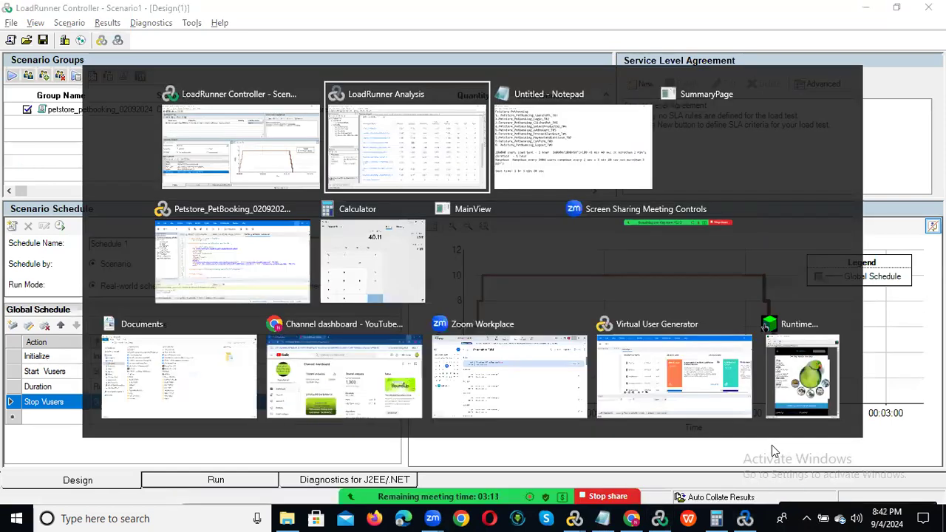
key("alt+Tab")
left_click(349, 397)
key("Return")
type("1. ")
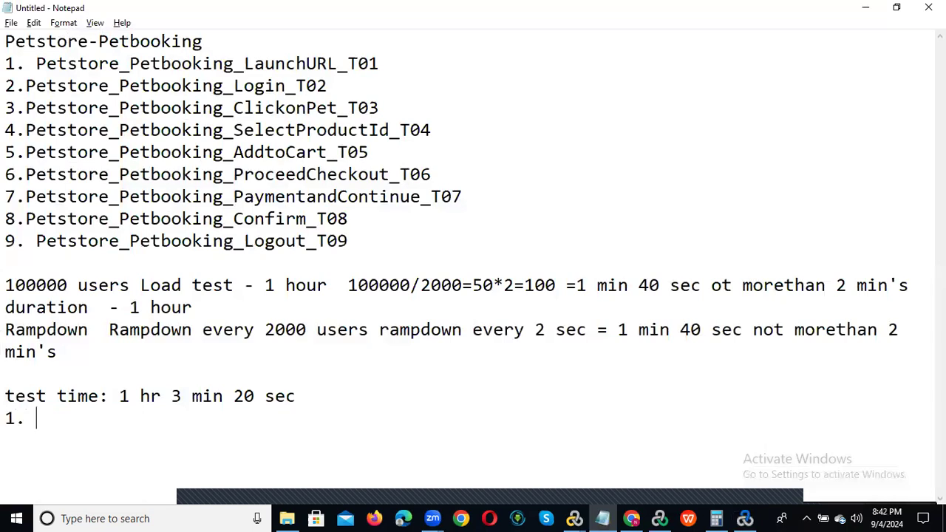
type("1000 users")
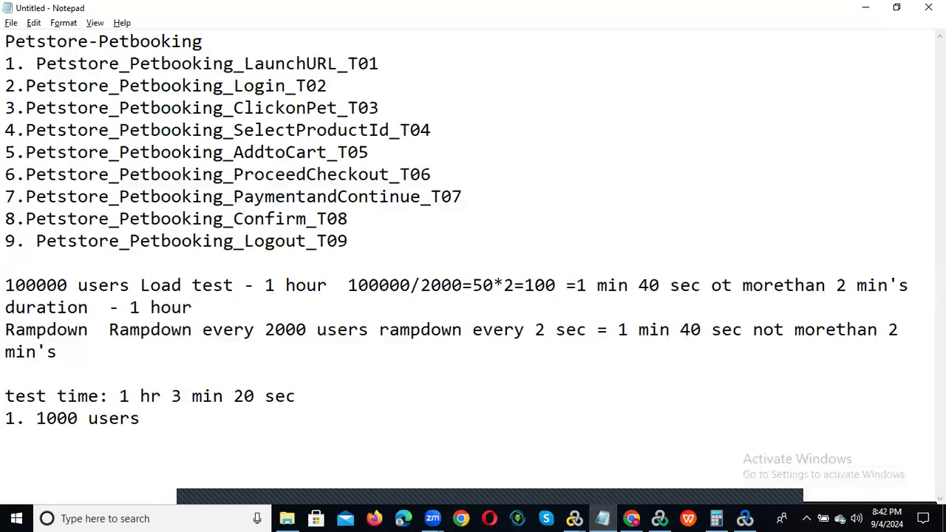
Add the load levels "2. 5000", "3. 15000" and "5. 50000" on separate lines and select the whole list of load levels.
key("Return")
type("2. ")
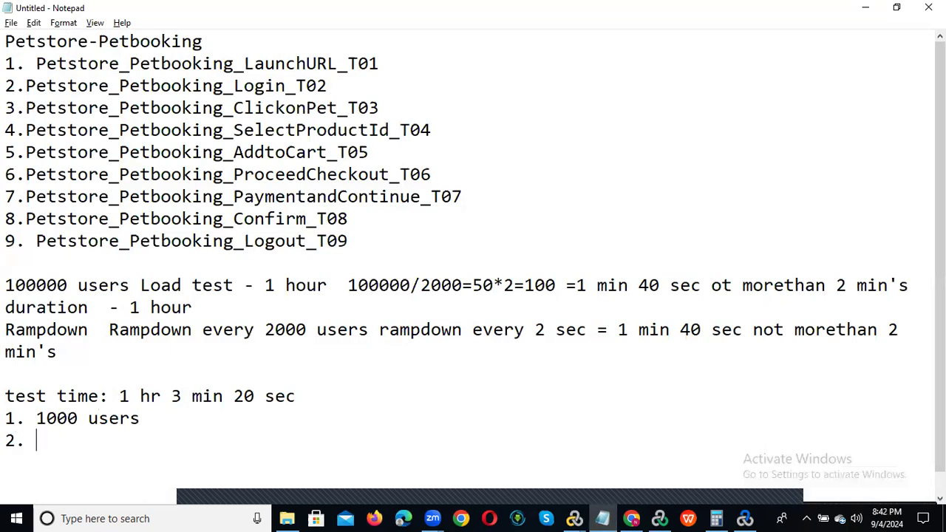
type("5000")
key("Return")
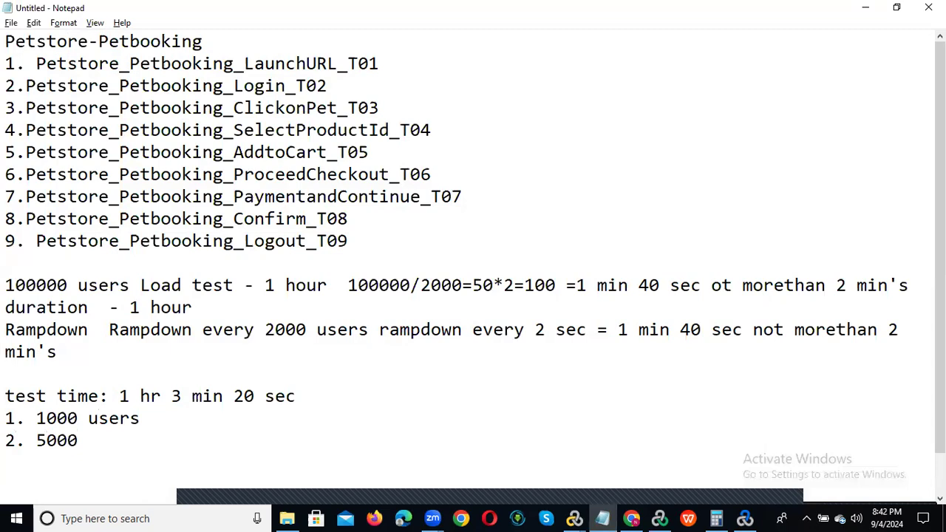
type("3. 15000")
key("Return")
type("5.")
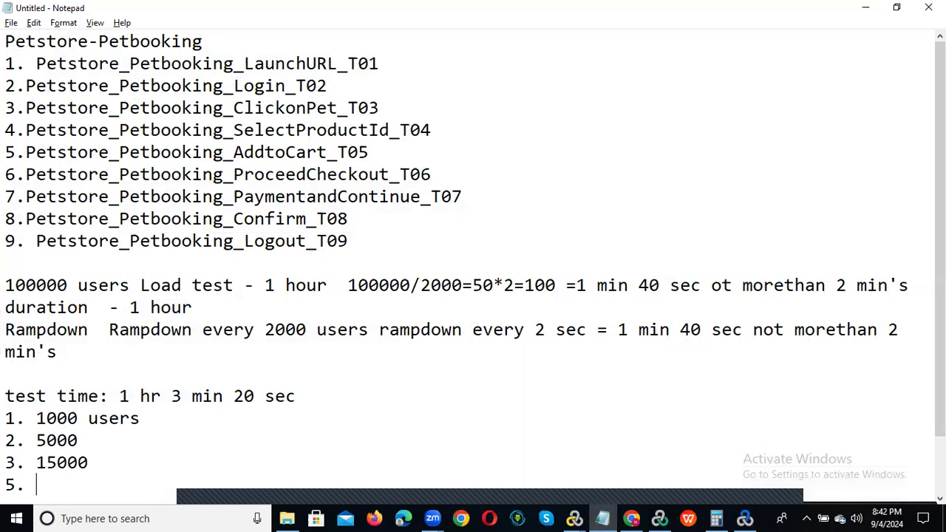
type("50000")
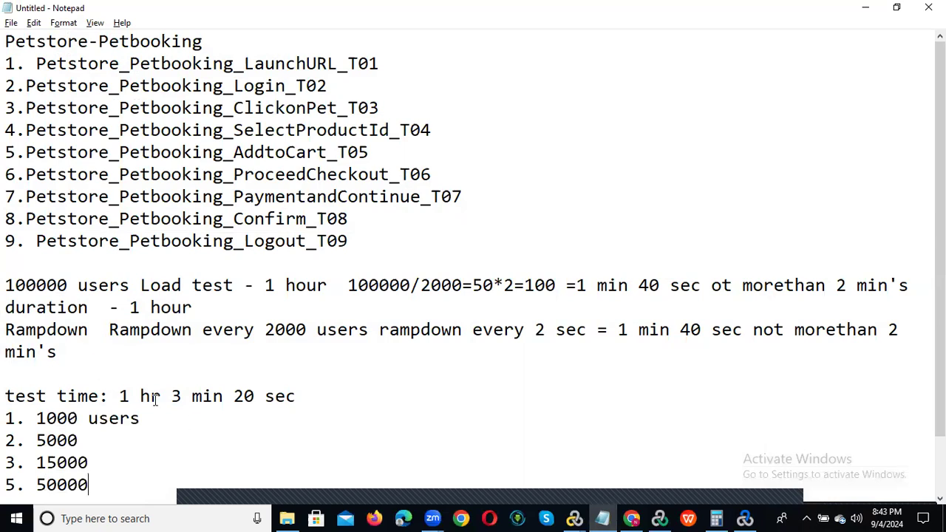
left_click_drag(6, 410, 94, 484)
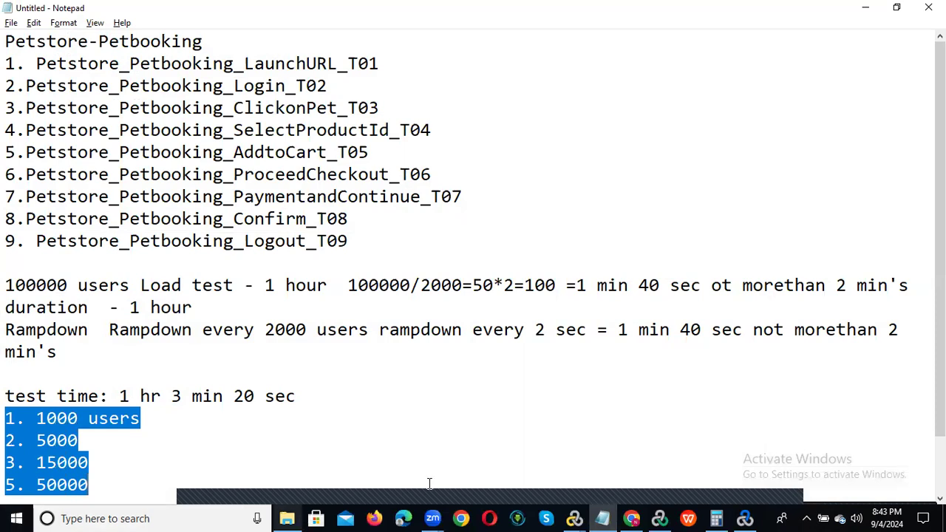
Switch to LoadRunner Controller and try to set the Start Vusers action to 100000 Vusers, starting 200 at each interval.
left_click(746, 518)
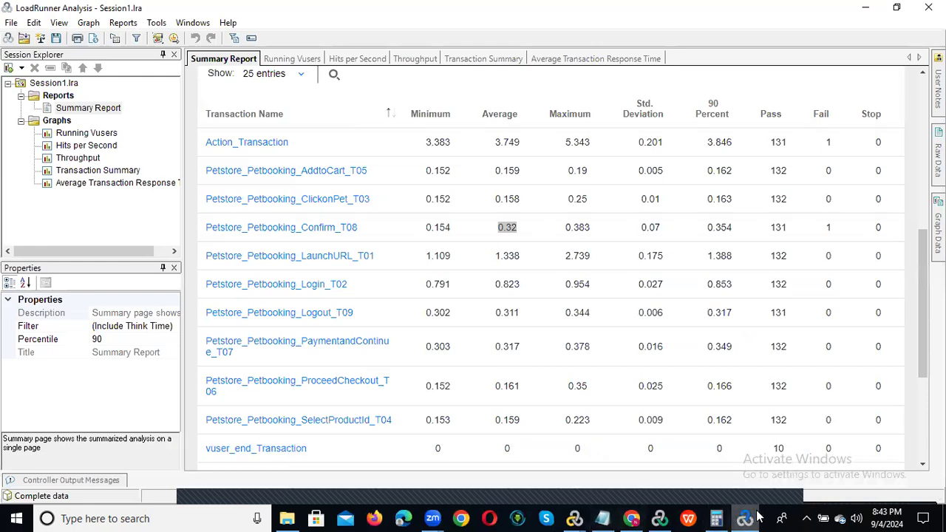
left_click(660, 517)
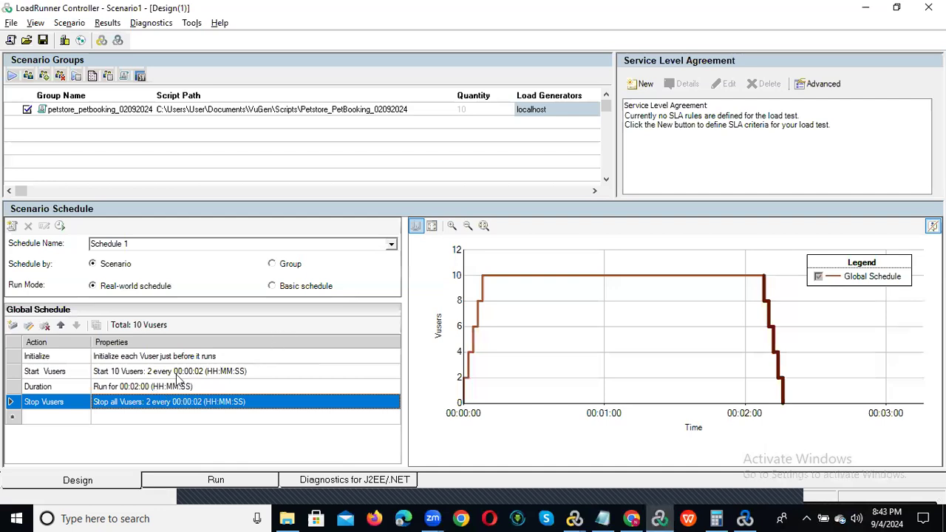
double_click(149, 373)
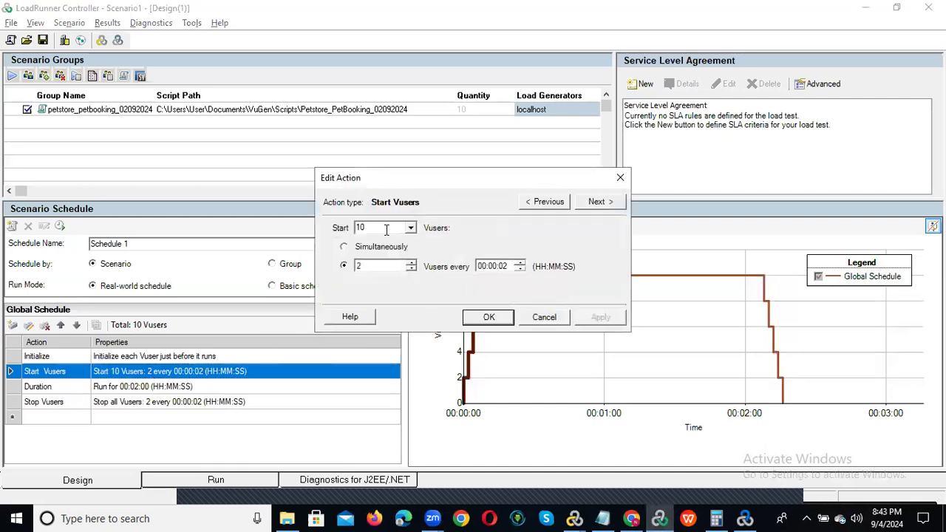
left_click(386, 229)
type("0000")
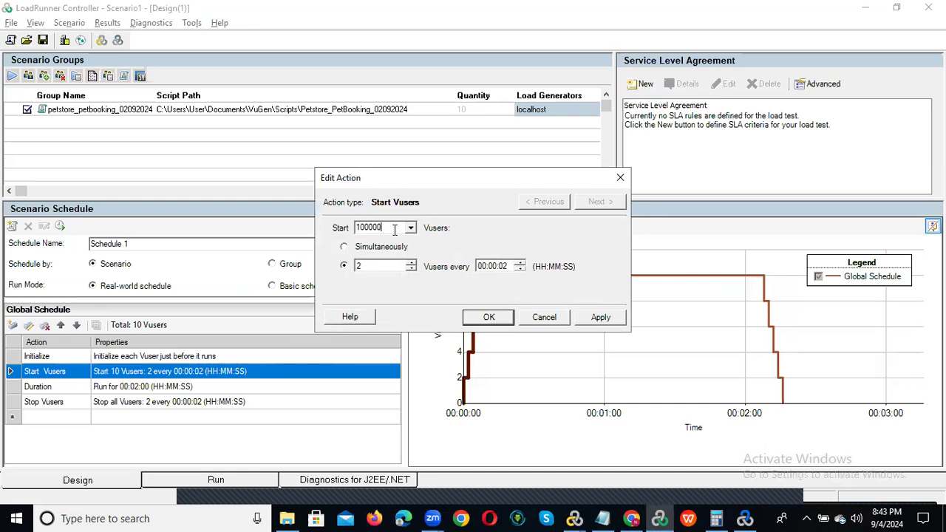
left_click(366, 264)
type("000")
key("BackSpace")
left_click(487, 317)
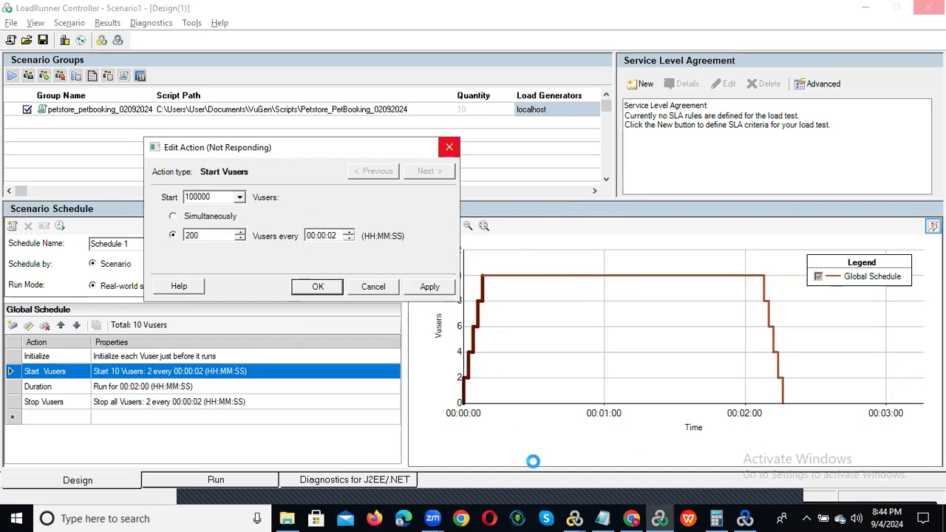
Review the 100000-user load test, duration and rampdown lines in Notepad by highlighting them, and return to LoadRunner Controller.
left_click(611, 521)
left_click_drag(6, 285, 183, 330)
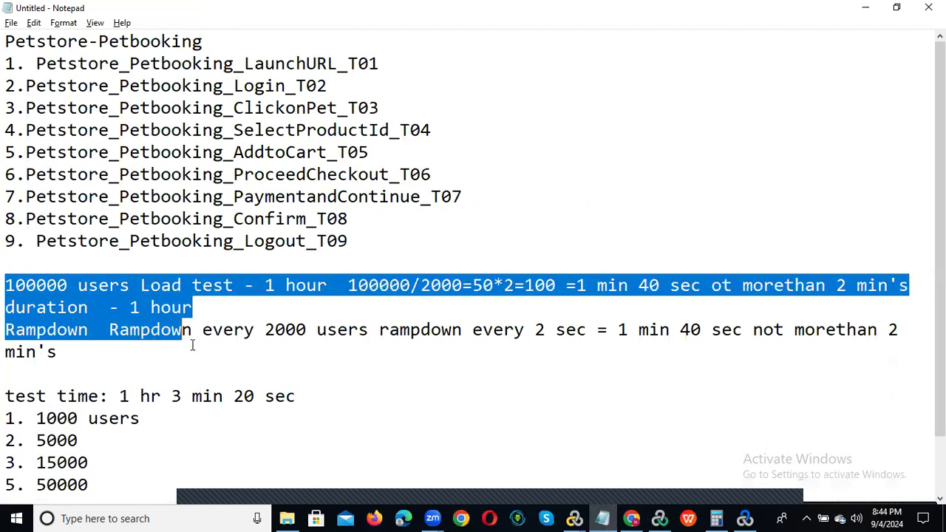
left_click_drag(912, 330, 6, 287)
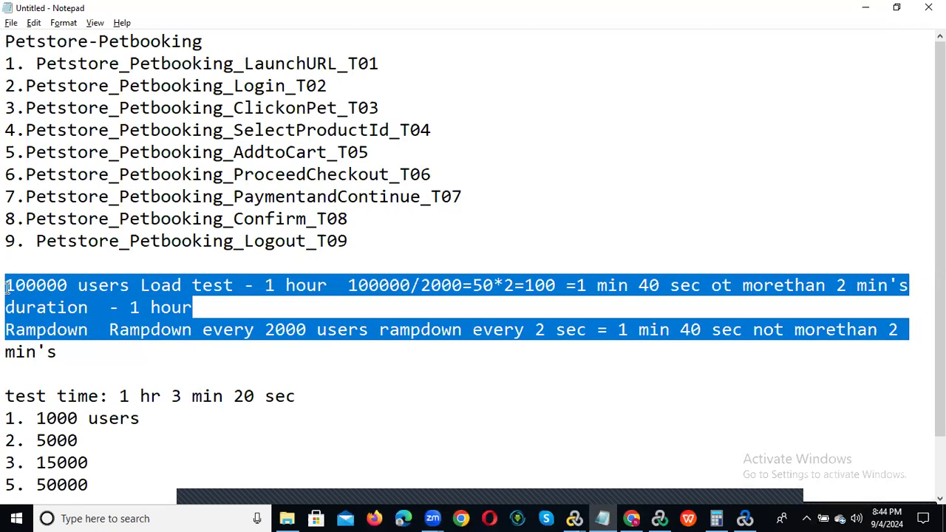
key("alt+Tab")
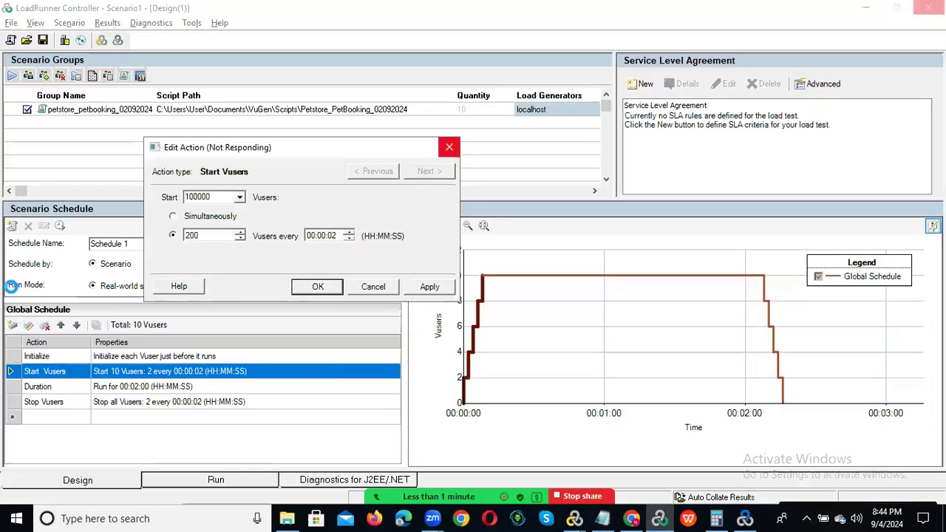
Close the unresponsive Edit Action dialog by ending its process, and minimize Notepad to show the LoadRunner Analysis summary report.
left_click(451, 145)
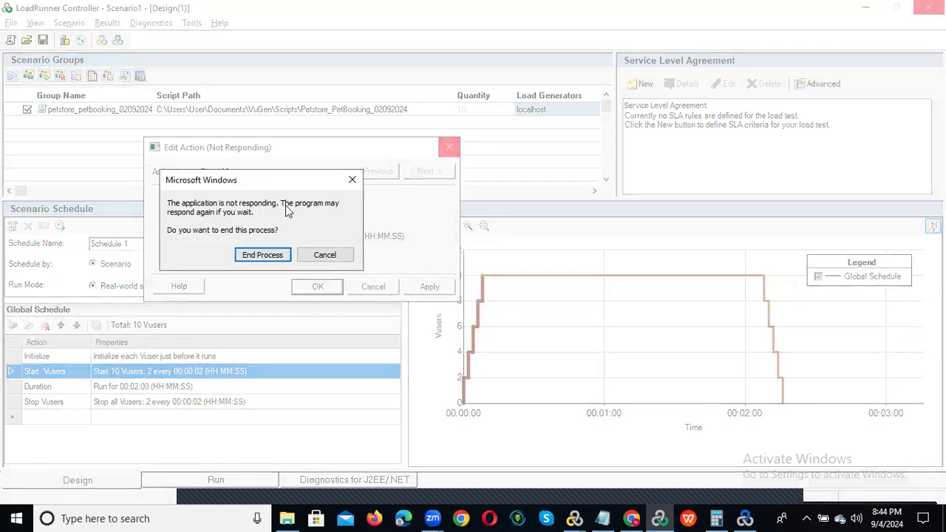
left_click(282, 259)
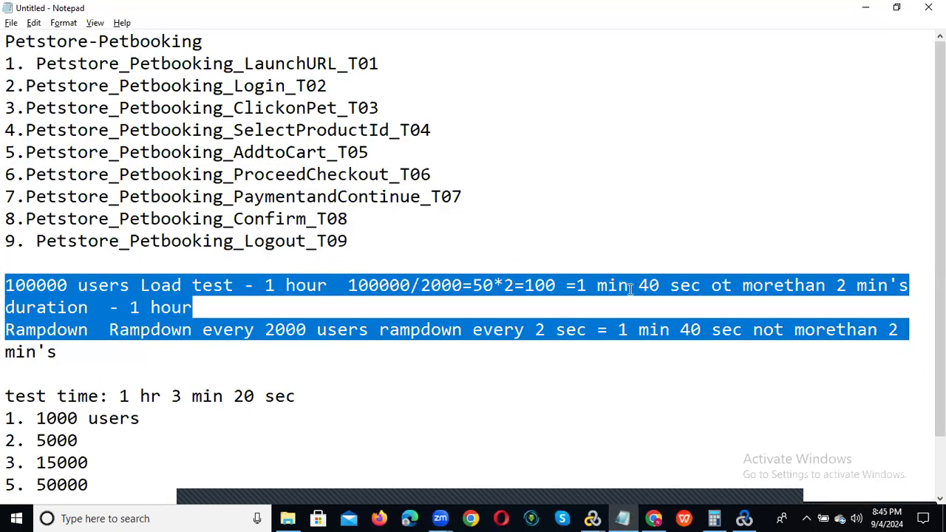
left_click(865, 7)
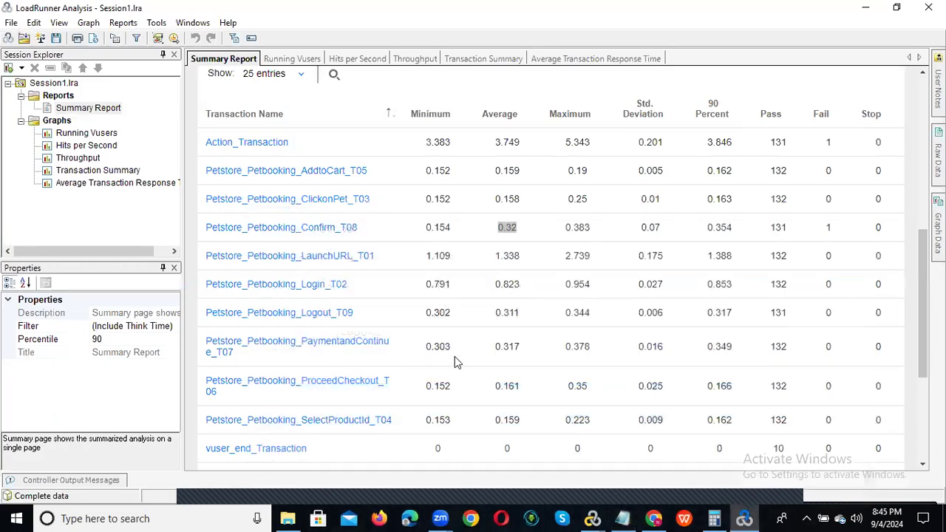